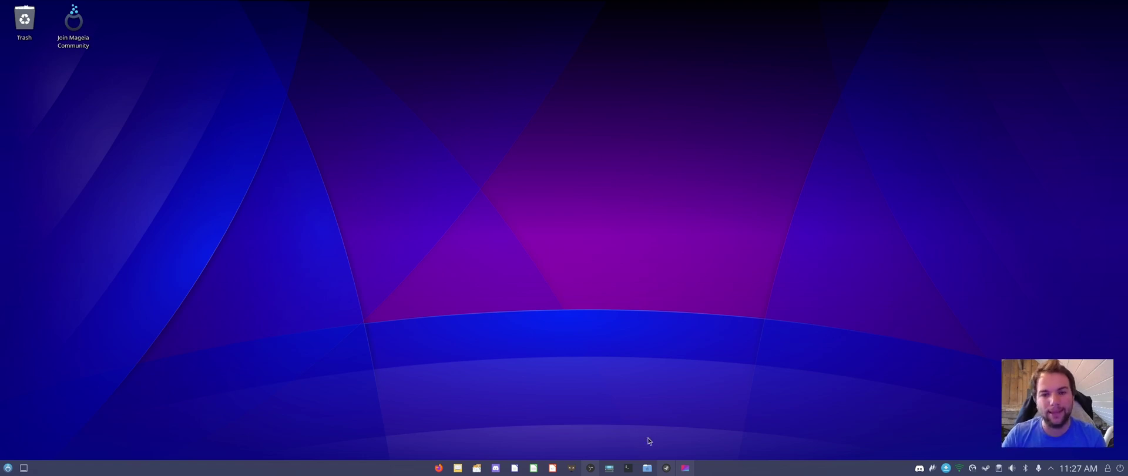
# Open a Konsole terminal and run neofetch to view the system information, including the desktop environment version
pyautogui.click(628, 467)
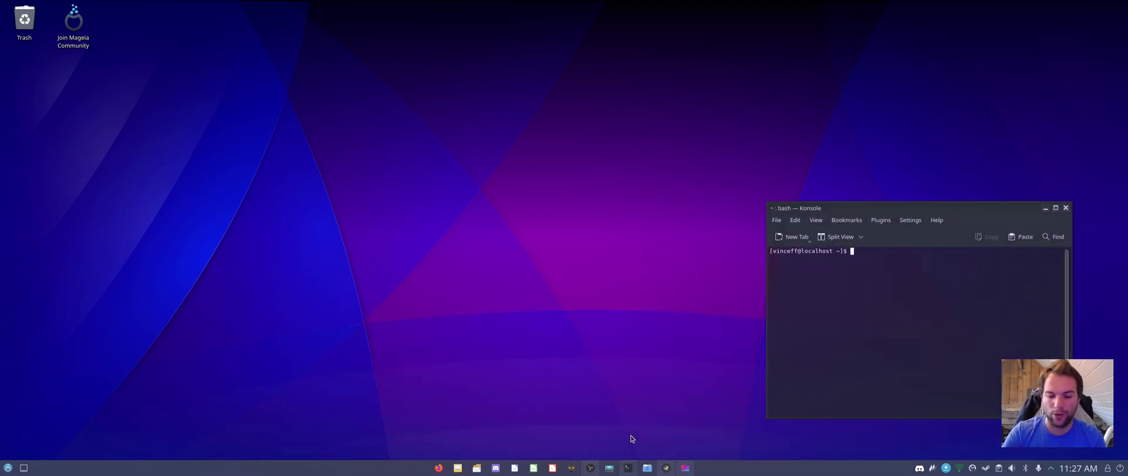
pyautogui.write('neofet')
pyautogui.write('h')
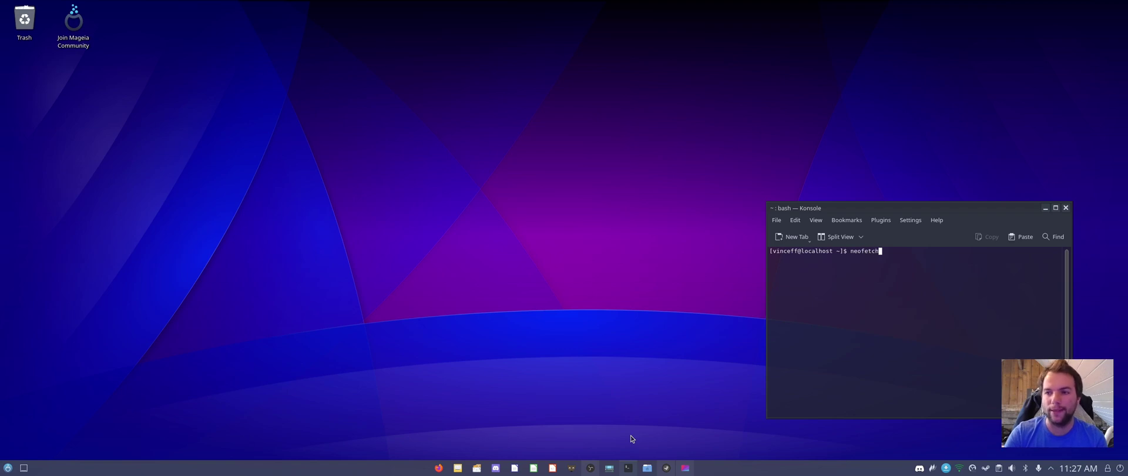
pyautogui.press('Return')
pyautogui.scroll(1, 849, 378)
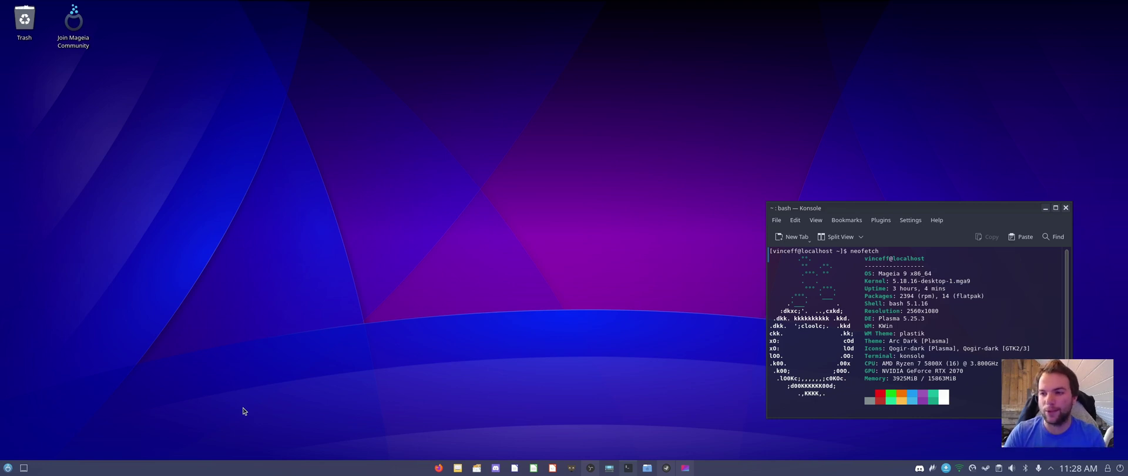
pyautogui.moveTo(879, 320); pyautogui.dragTo(934, 319)
pyautogui.click(933, 320)
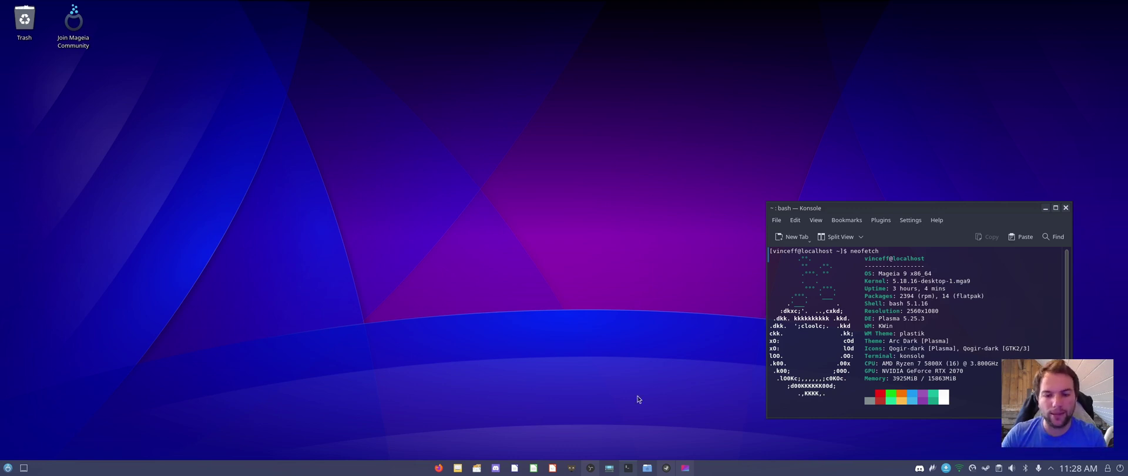
# View the Pictures folder in the Dolphin file manager, and close both the file manager and the terminal
pyautogui.click(647, 468)
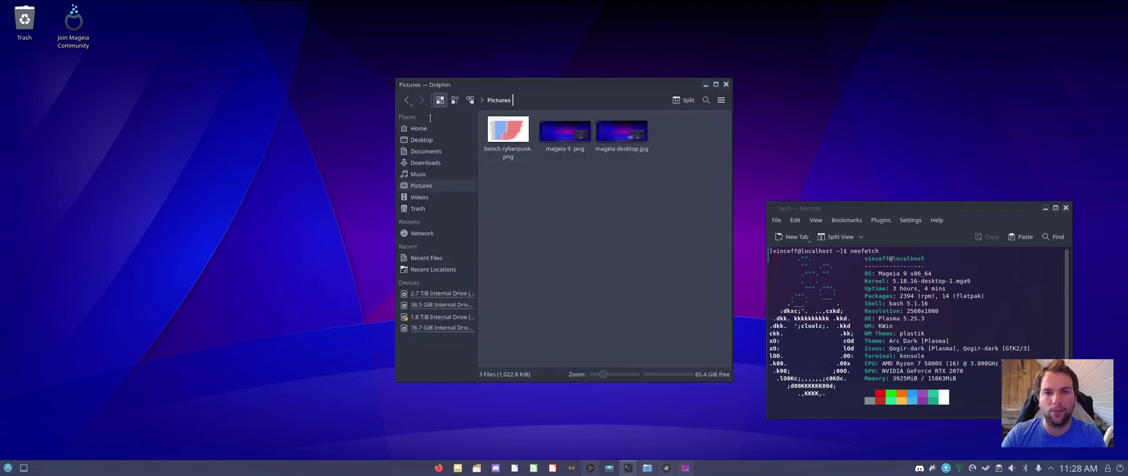
pyautogui.moveTo(514, 85); pyautogui.dragTo(365, 110)
pyautogui.click(557, 108)
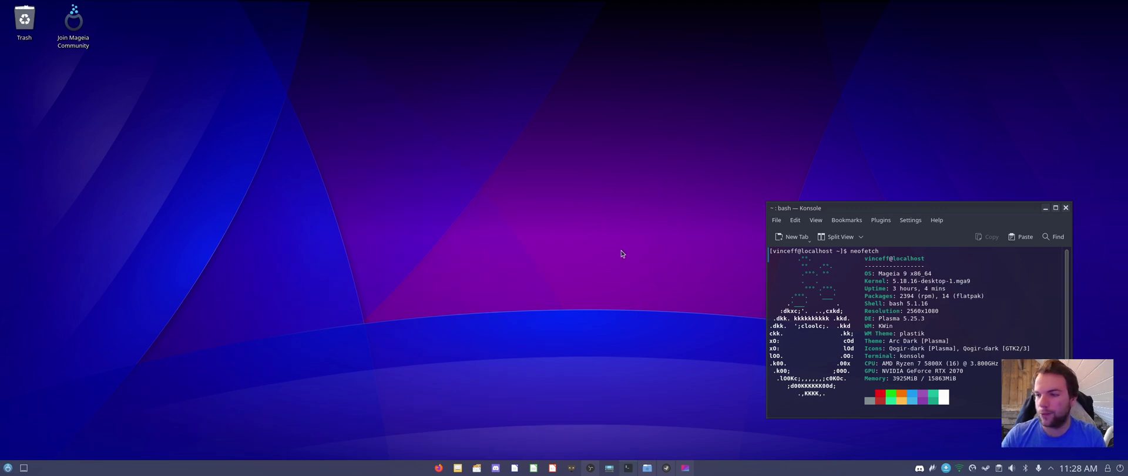
pyautogui.click(1065, 207)
# Search the applications for "nvidia" and open NVIDIA Settings to view the system and driver information
pyautogui.click(8, 468)
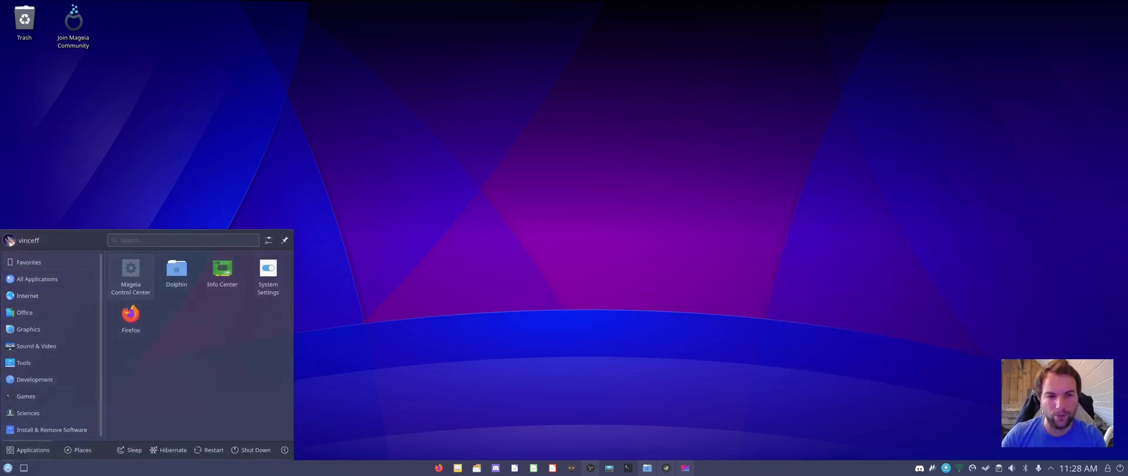
pyautogui.write('nvidia')
pyautogui.press('Return')
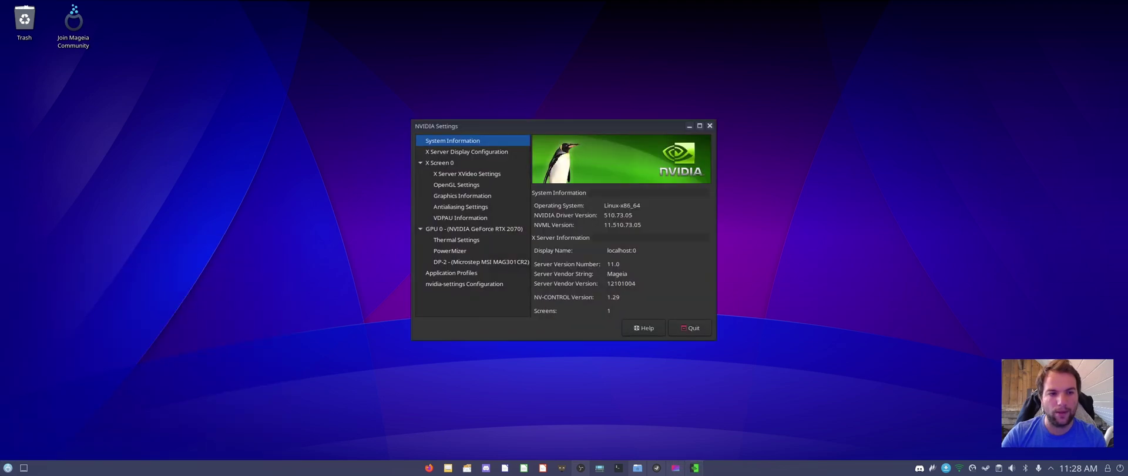
pyautogui.moveTo(627, 131); pyautogui.dragTo(327, 199)
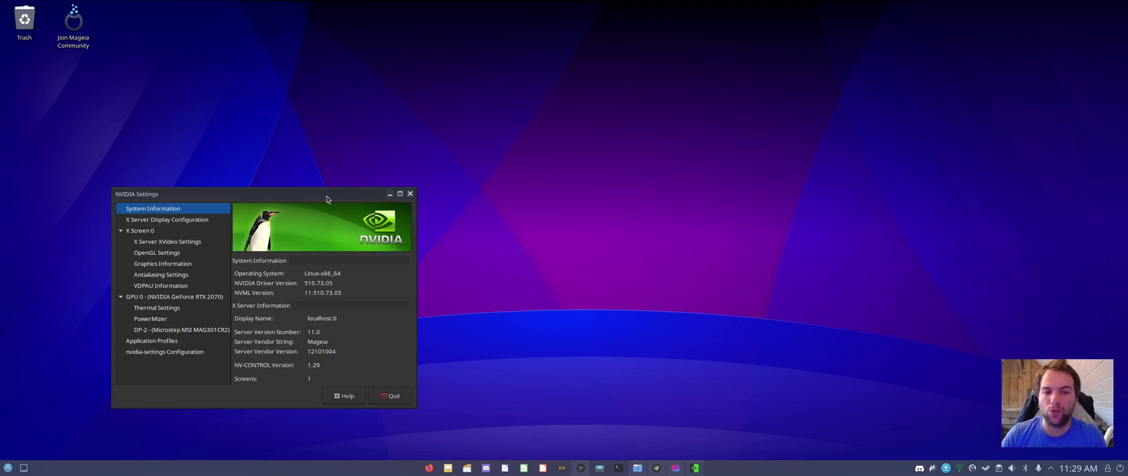
# View the OpenGL Settings for X Screen 0 and quit NVIDIA Settings
pyautogui.click(410, 194)
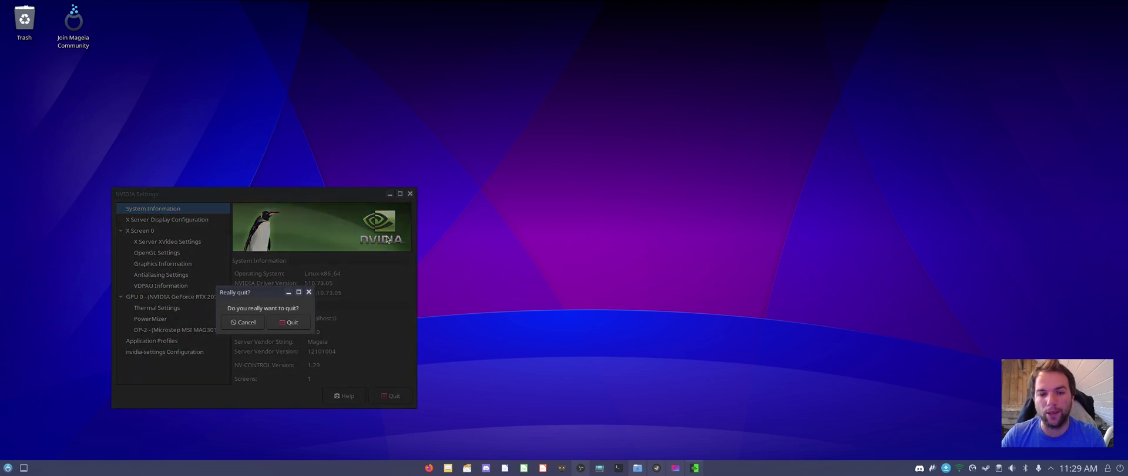
pyautogui.click(257, 322)
pyautogui.click(156, 252)
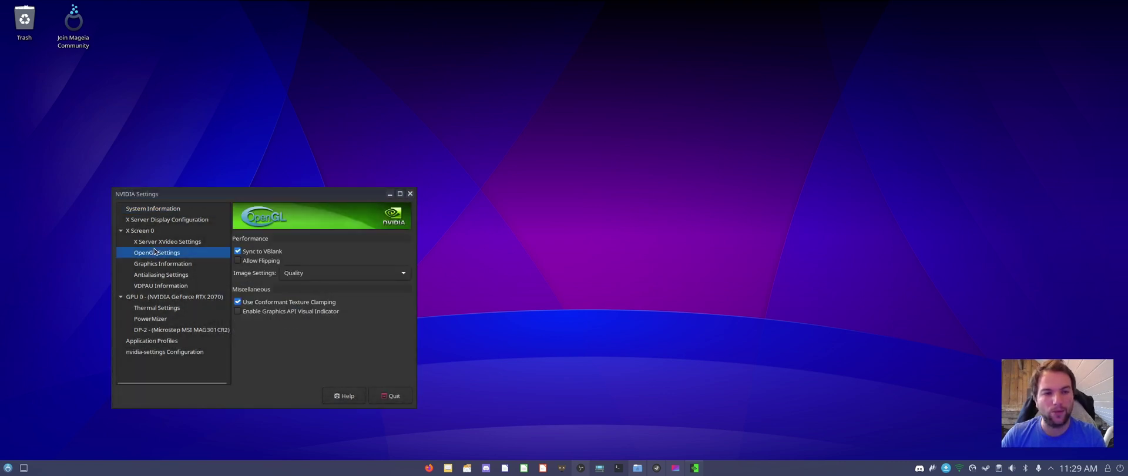
pyautogui.click(410, 193)
pyautogui.click(288, 327)
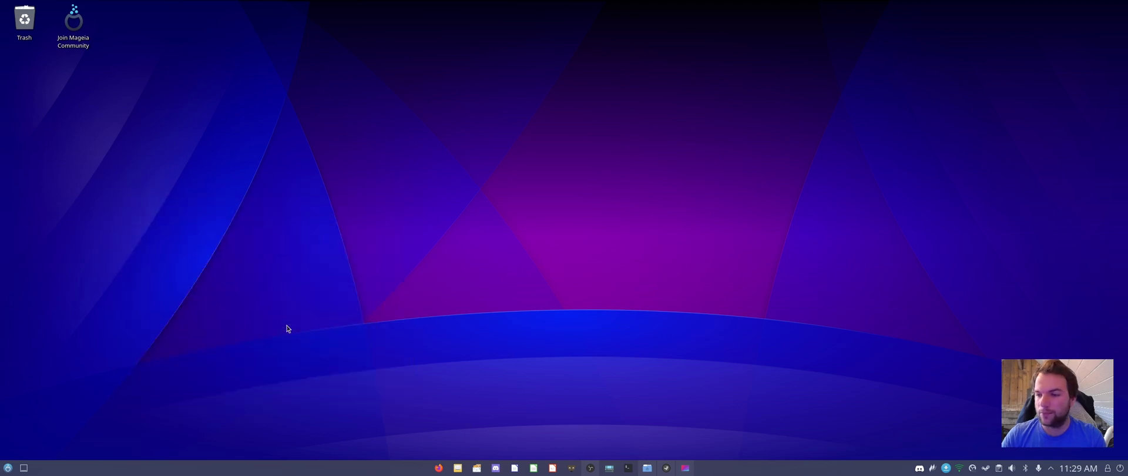
pyautogui.click(7, 468)
pyautogui.moveTo(45, 297)
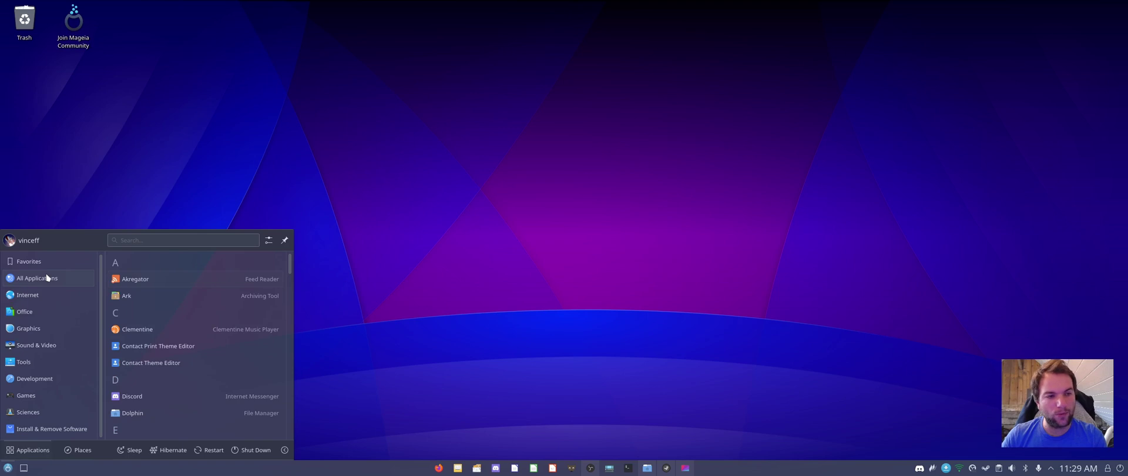
pyautogui.click(403, 368)
# Launch Firefox, check its version in the About Mozilla Firefox window, and close the browser
pyautogui.click(438, 467)
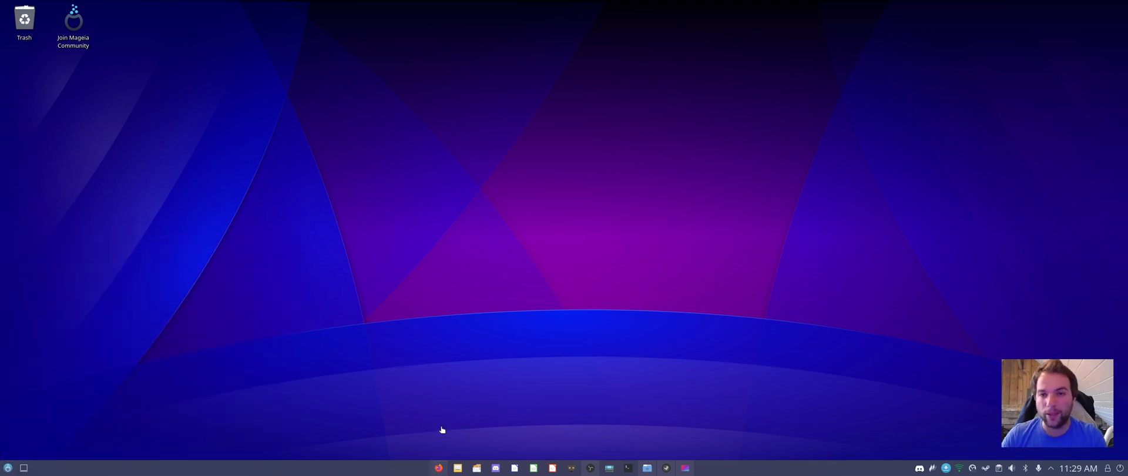
pyautogui.click(837, 45)
pyautogui.click(773, 287)
pyautogui.click(763, 160)
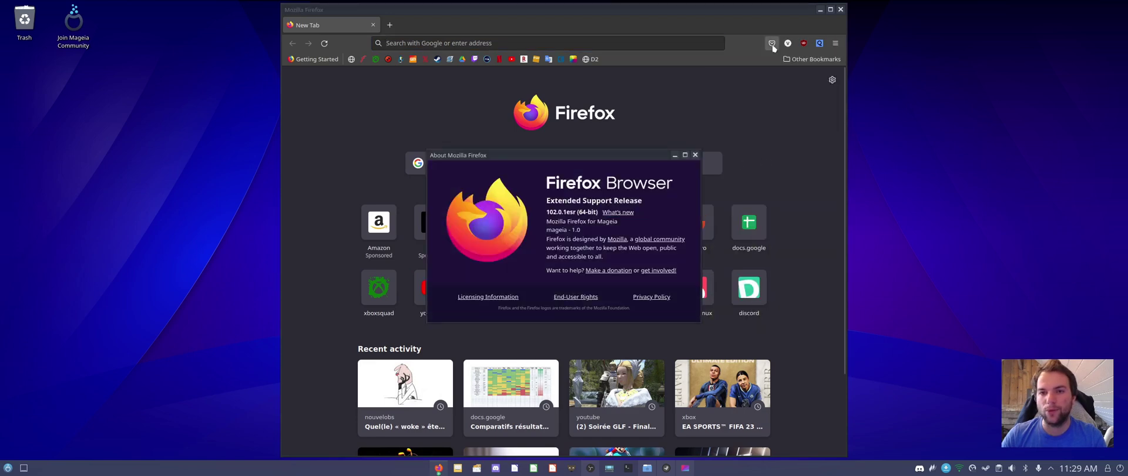
pyautogui.click(840, 9)
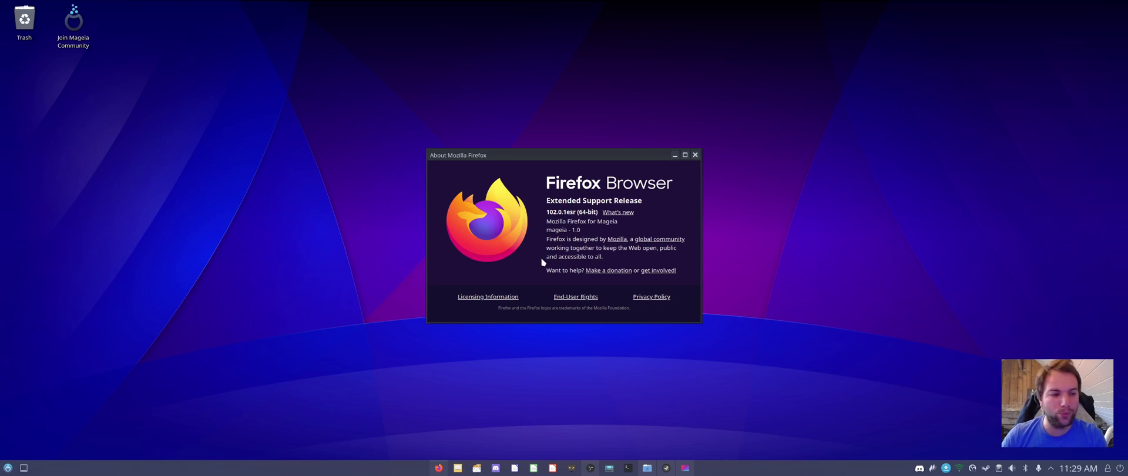
pyautogui.click(695, 155)
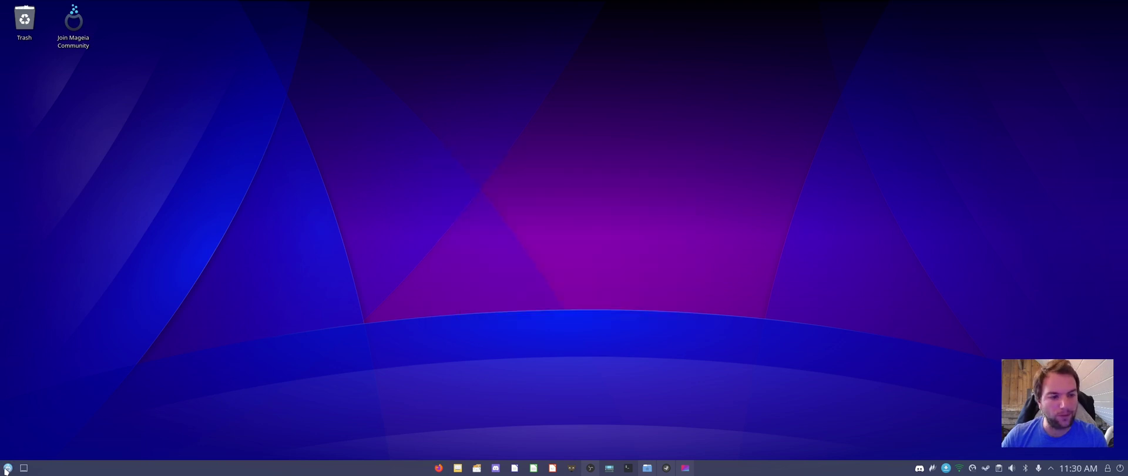
pyautogui.click(7, 468)
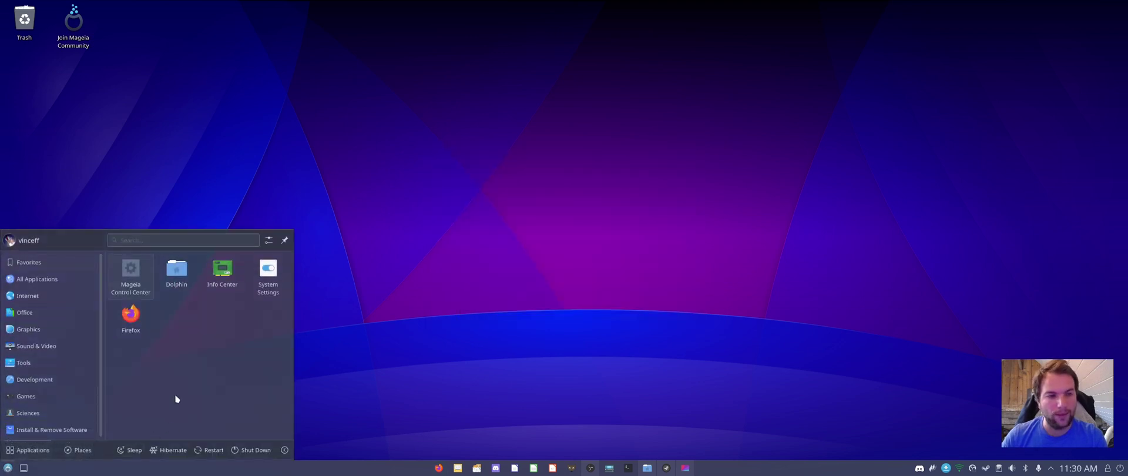
pyautogui.moveTo(55, 276)
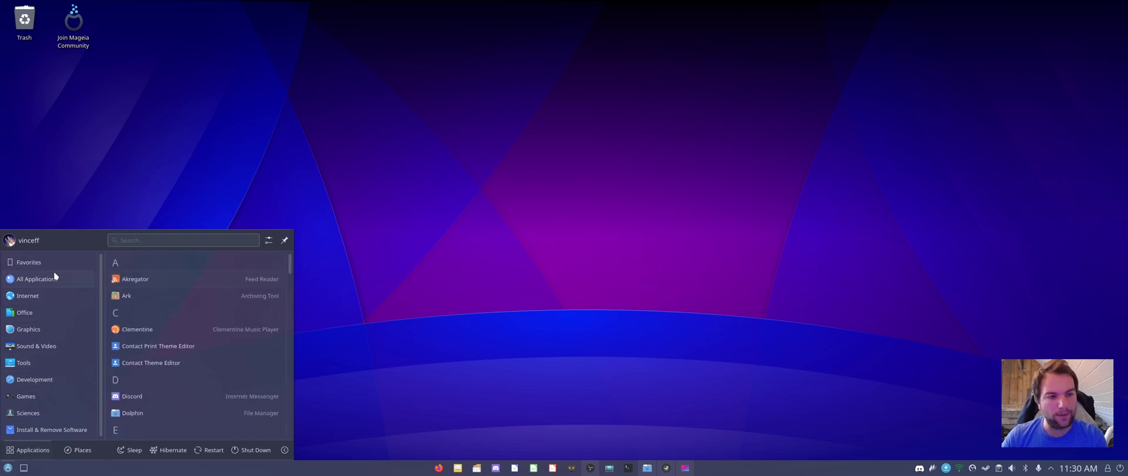
pyautogui.moveTo(53, 296)
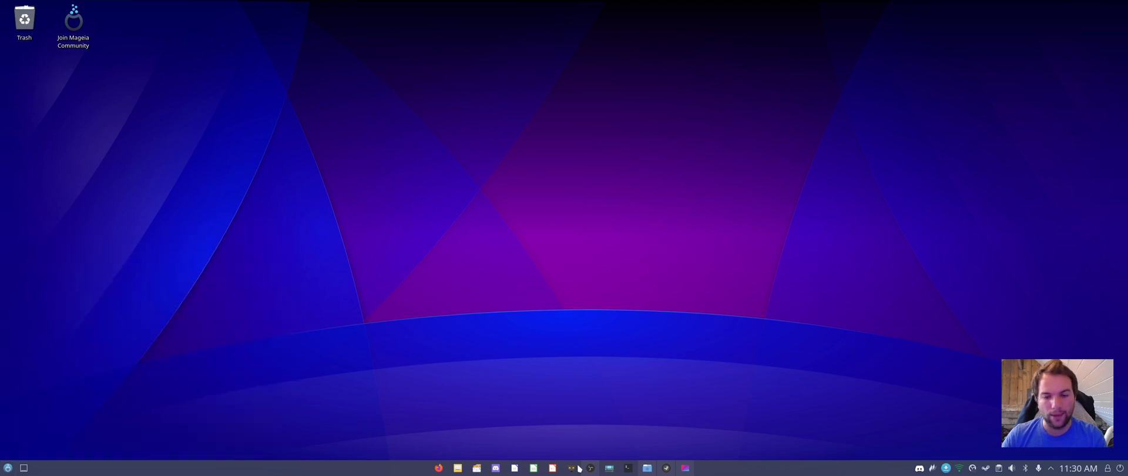
# Launch LibreOffice Writer, check its version in the About LibreOffice dialog, and close the program
pyautogui.click(515, 468)
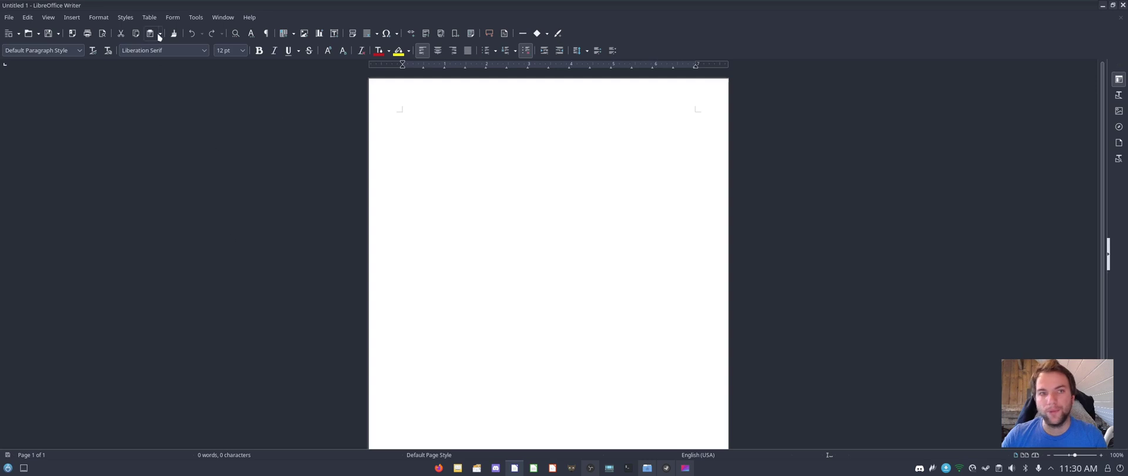
pyautogui.click(249, 17)
pyautogui.click(270, 170)
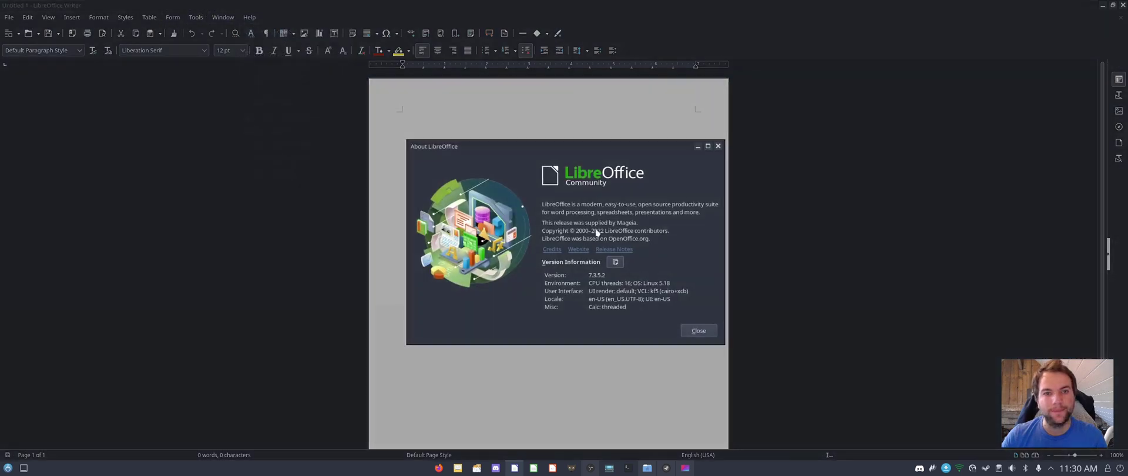
pyautogui.click(697, 330)
pyautogui.click(1123, 4)
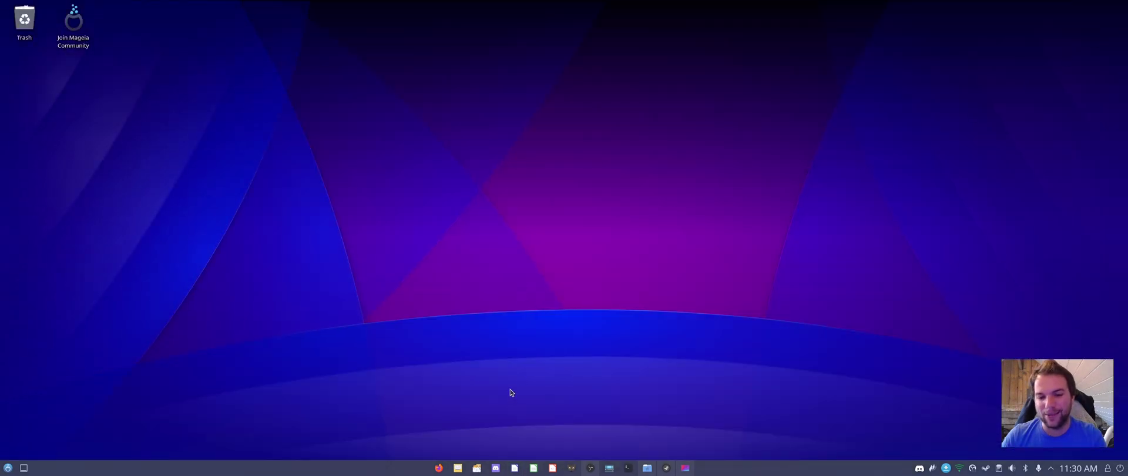
# Launch Kdenlive, maximize its window, and view the About KDE information
pyautogui.click(610, 468)
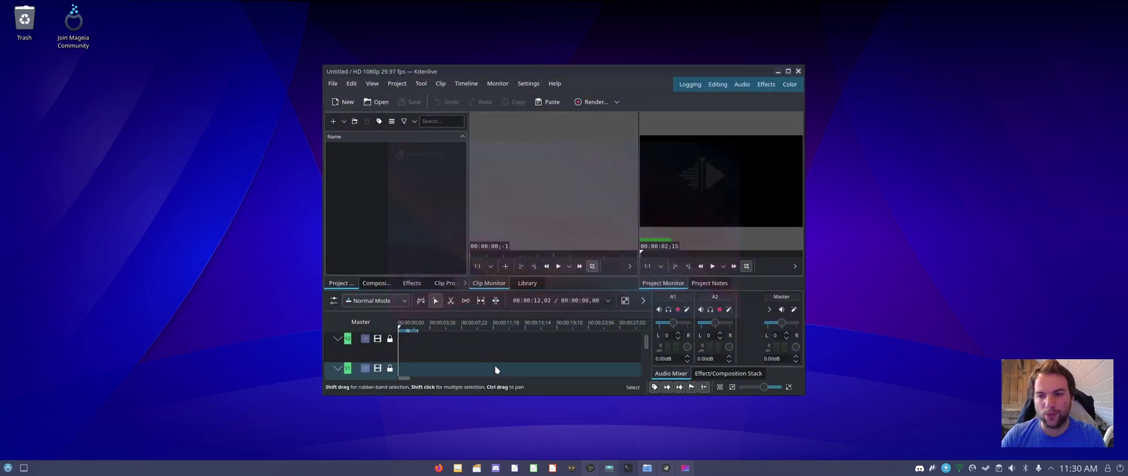
pyautogui.doubleClick(547, 71)
pyautogui.click(231, 17)
pyautogui.click(248, 135)
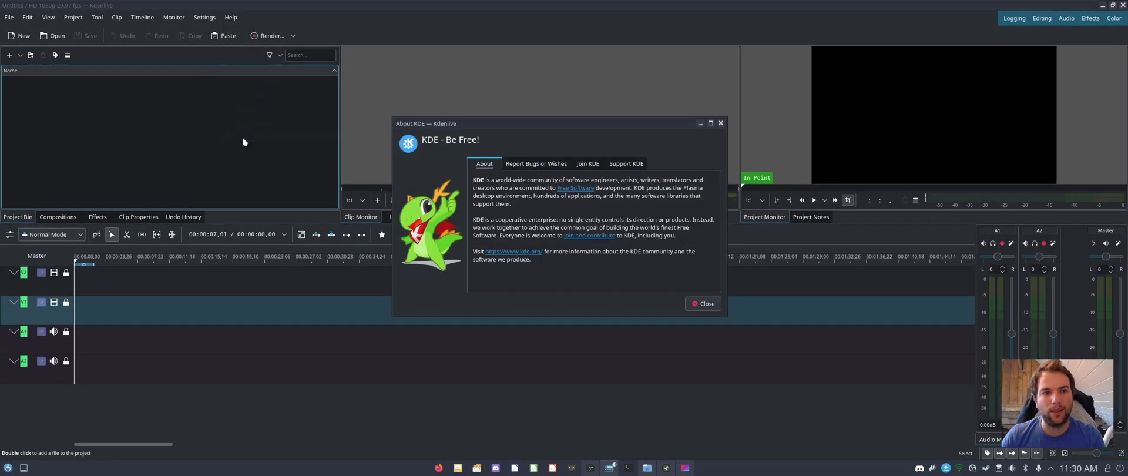
pyautogui.click(722, 124)
# Check Kdenlive's version in the About Kdenlive dialog and close the video editor
pyautogui.click(231, 18)
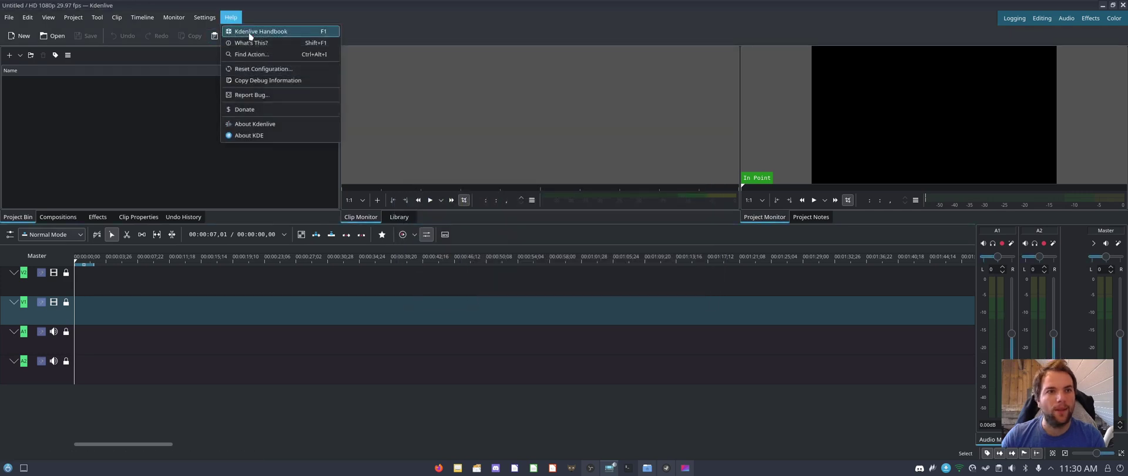
pyautogui.click(270, 124)
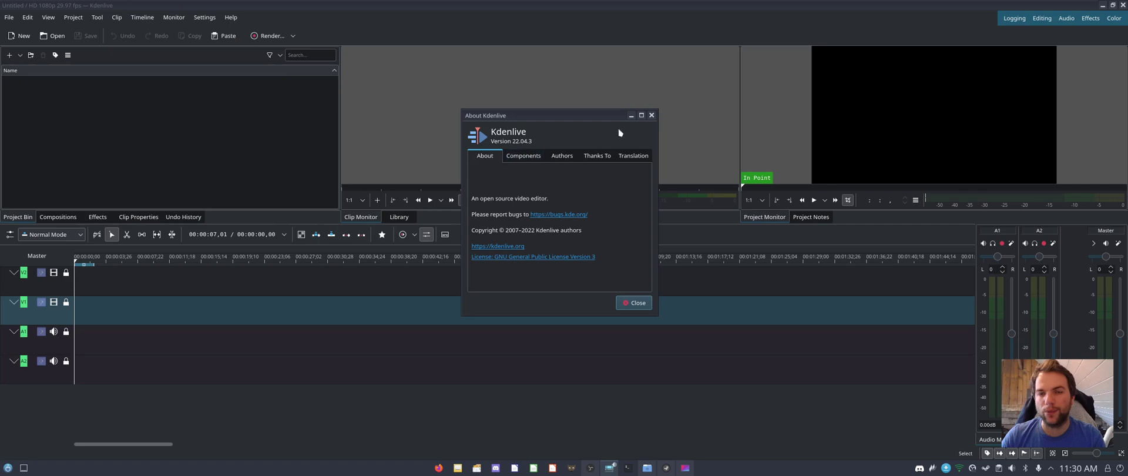
pyautogui.click(651, 116)
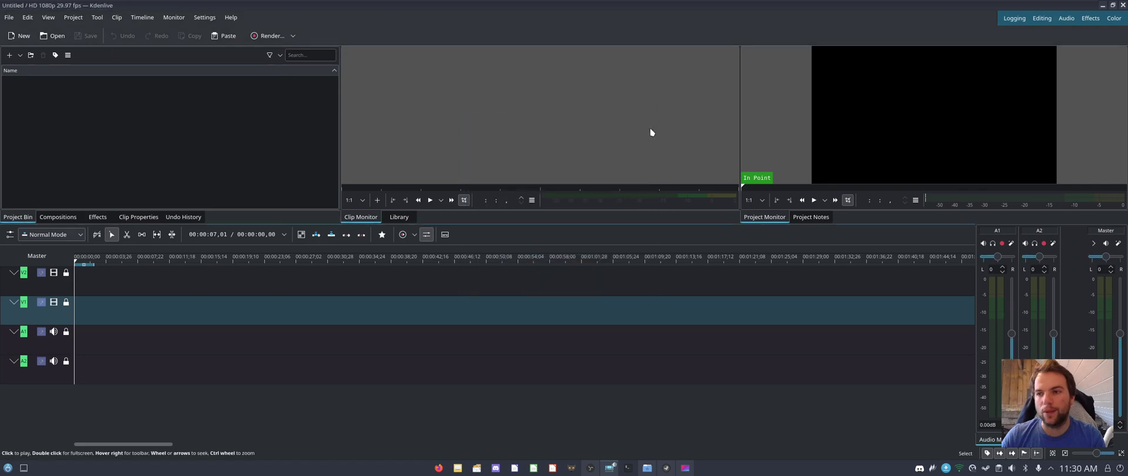
pyautogui.doubleClick(842, 4)
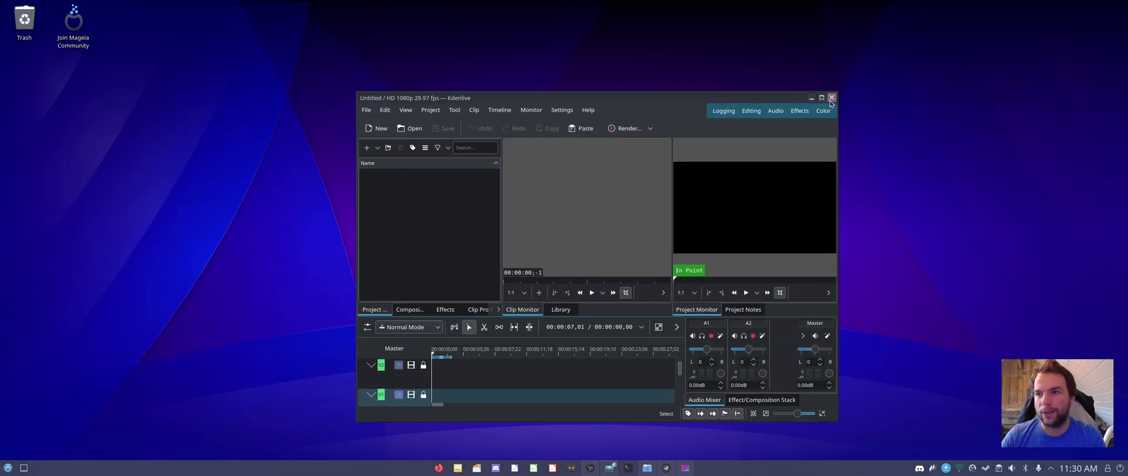
pyautogui.click(831, 98)
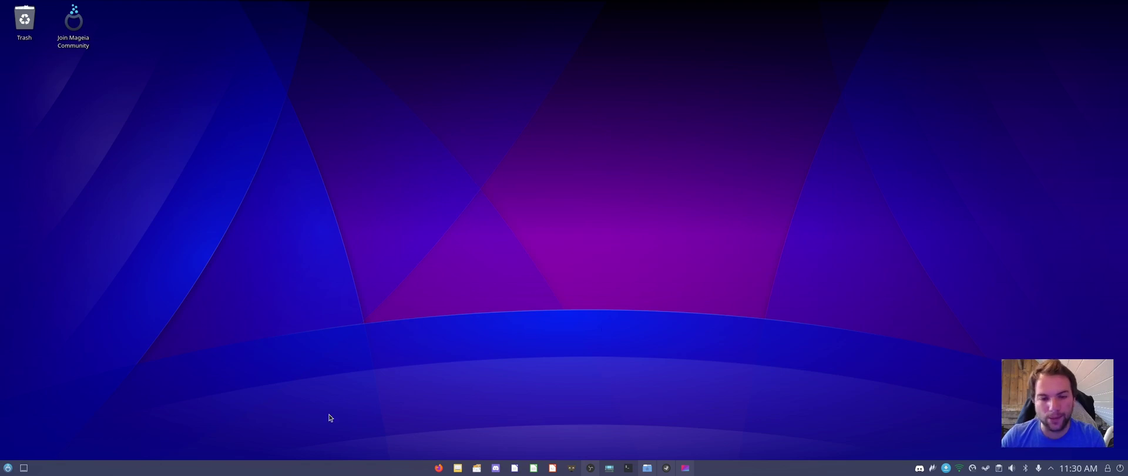
# Open System Settings and view the software and hardware details on the About this System page
pyautogui.click(6, 470)
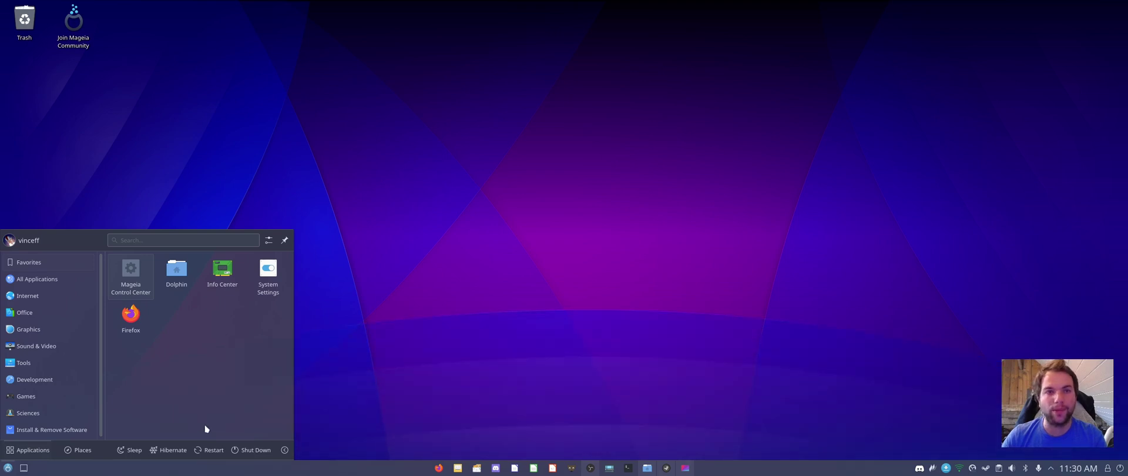
pyautogui.moveTo(18, 346)
pyautogui.moveTo(29, 262)
pyautogui.click(259, 274)
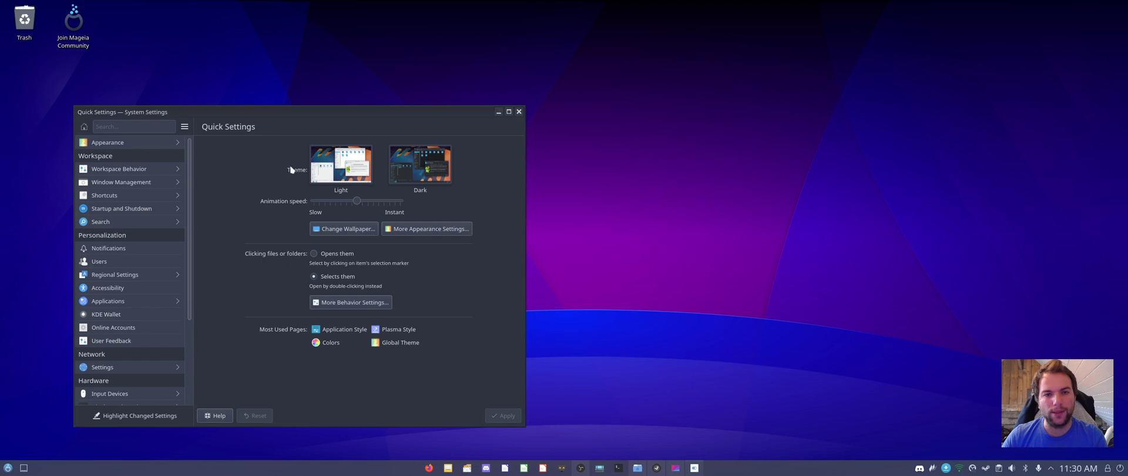
pyautogui.moveTo(309, 112); pyautogui.dragTo(482, 57)
pyautogui.scroll(-4, 313, 283)
pyautogui.click(289, 336)
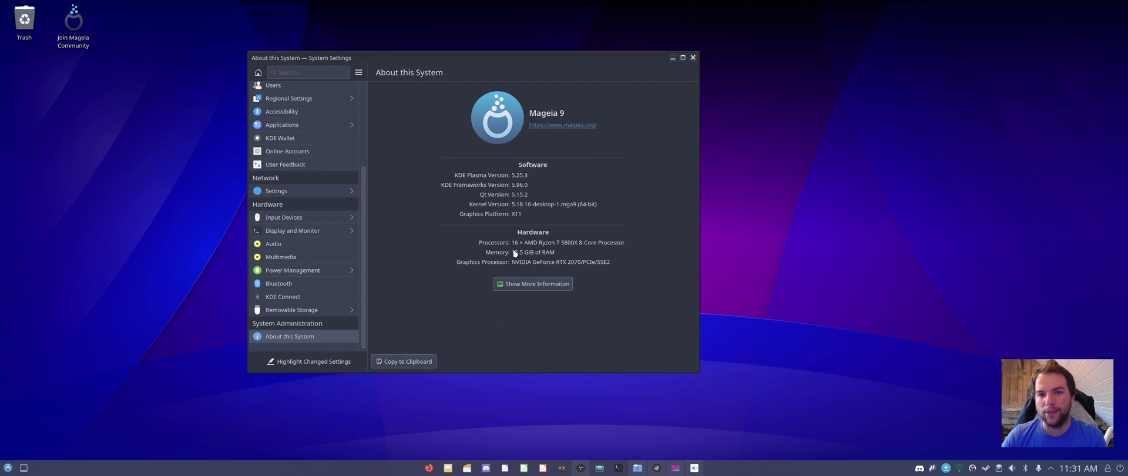
# View the installed global themes in the Appearance settings
pyautogui.scroll(4, 346, 275)
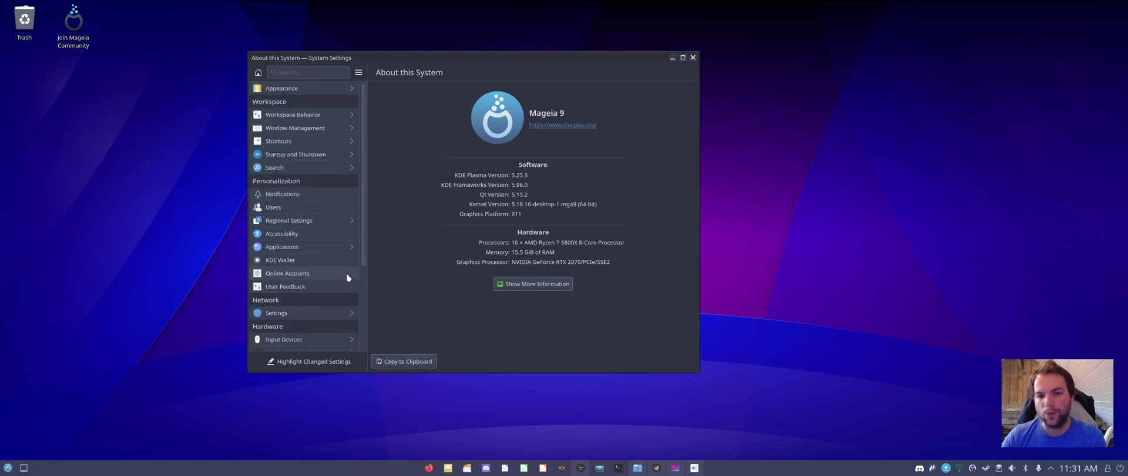
pyautogui.click(302, 89)
pyautogui.click(257, 73)
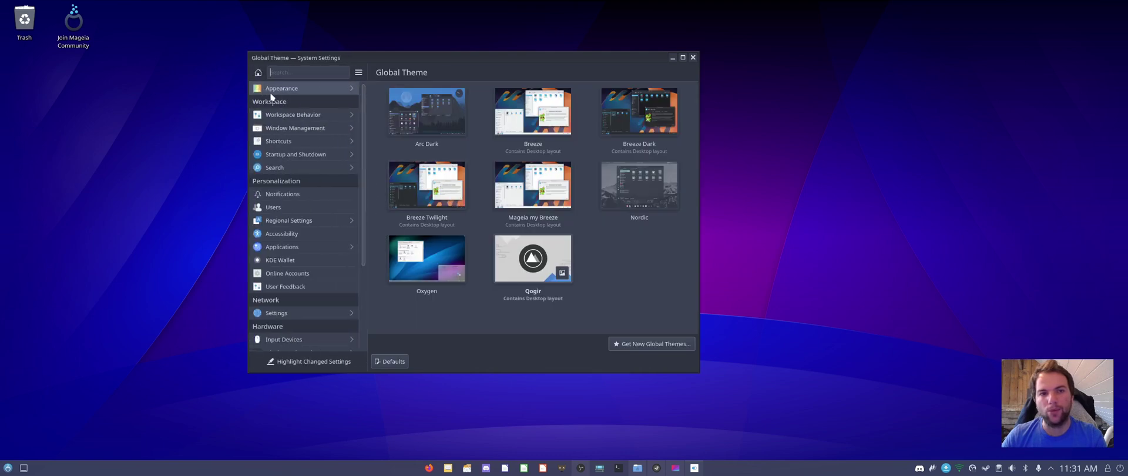
# Browse the Appearance settings through Application Style to the installed Plasma Style themes
pyautogui.click(318, 90)
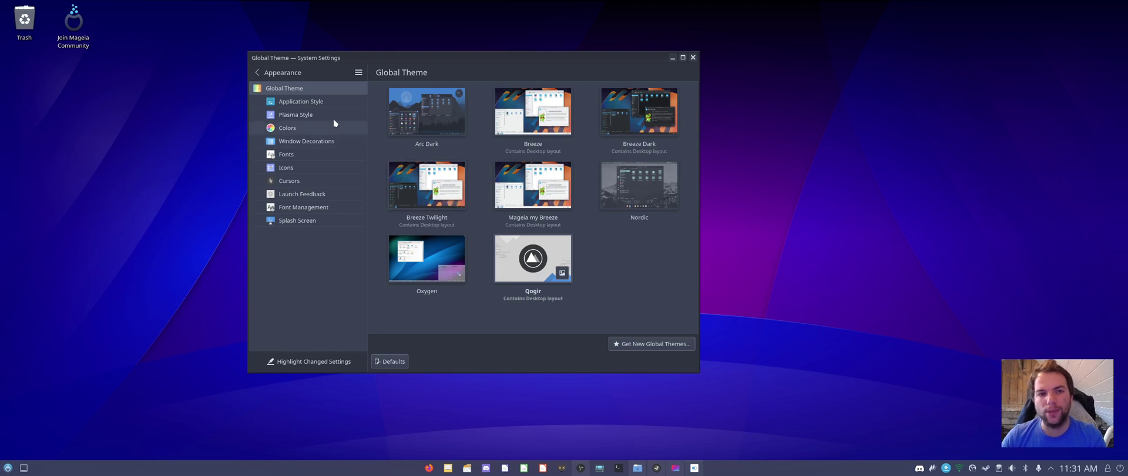
pyautogui.click(324, 104)
pyautogui.click(326, 92)
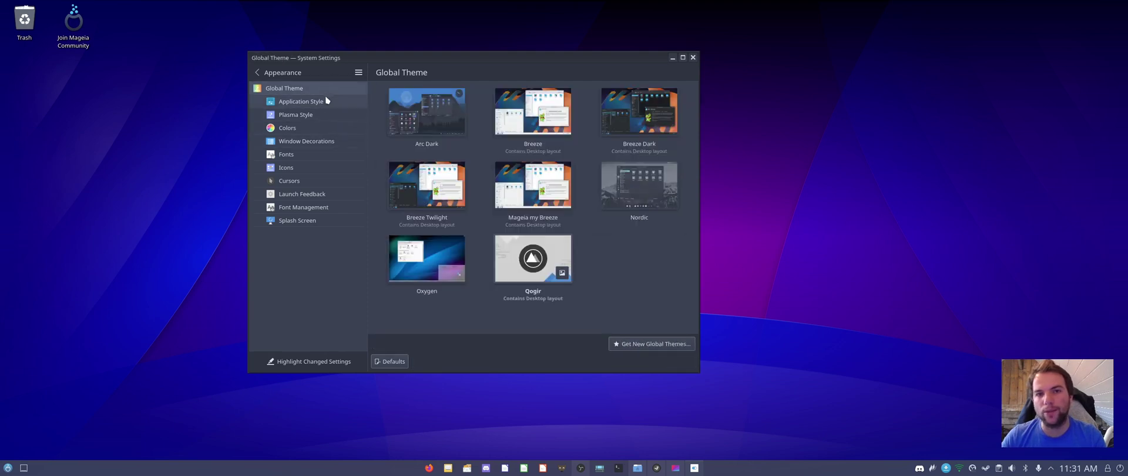
pyautogui.click(326, 99)
pyautogui.click(296, 115)
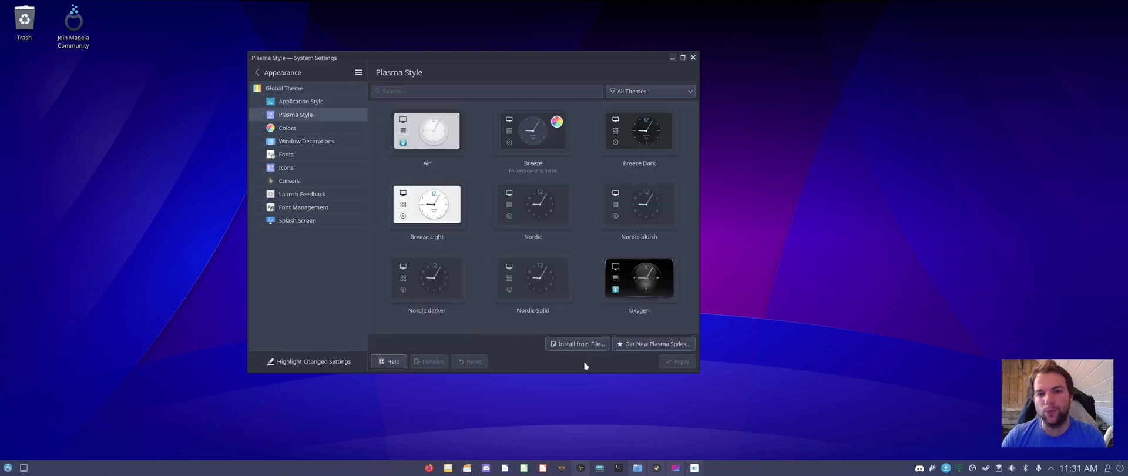
# Try a custom pink accent color in the Colors settings and restore the accent from the current color scheme
pyautogui.click(323, 128)
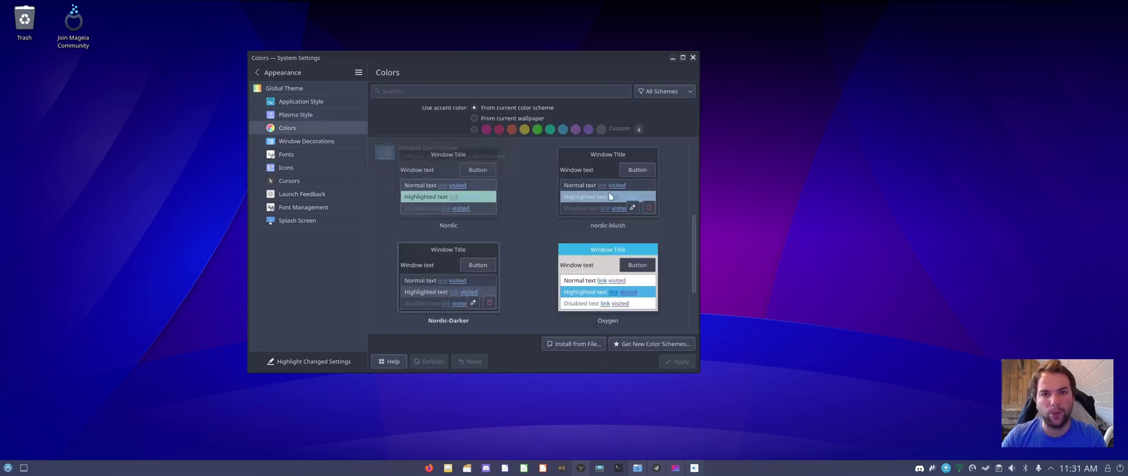
pyautogui.click(474, 130)
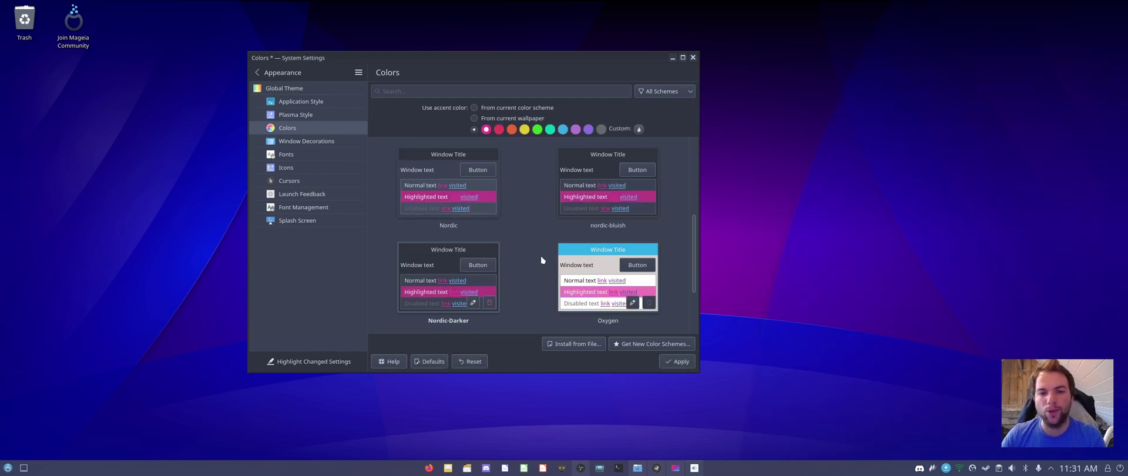
pyautogui.scroll(2, 548, 263)
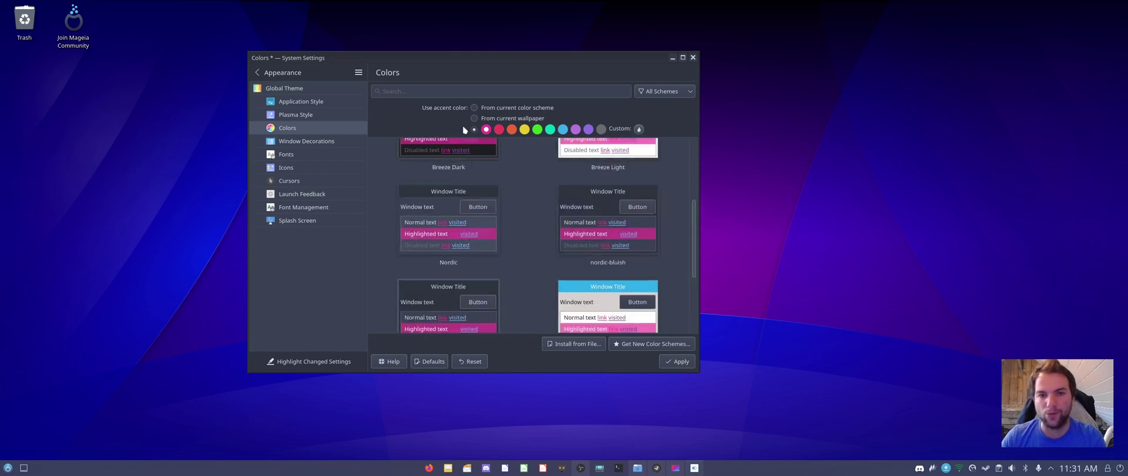
pyautogui.click(475, 108)
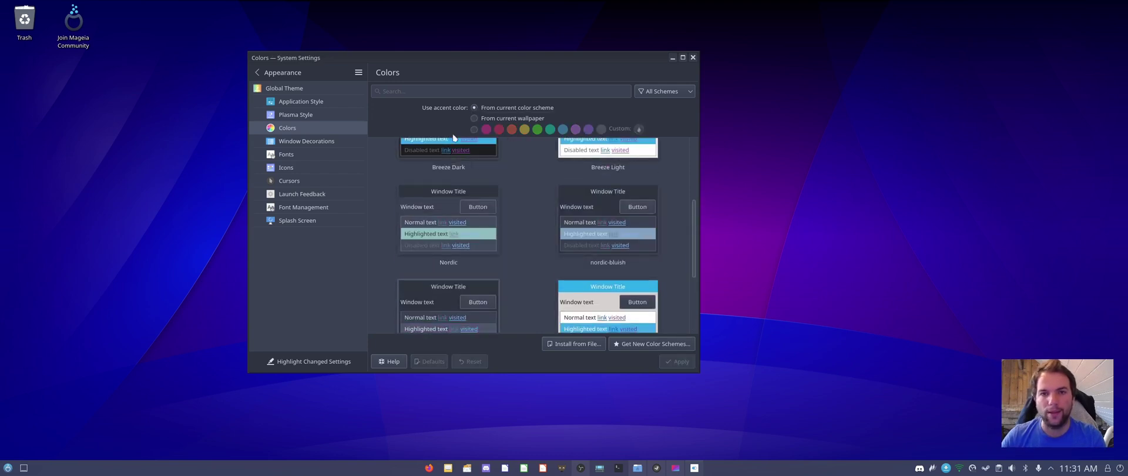
# View the Window Decorations, Fonts and Icons settings, and close System Settings
pyautogui.click(303, 143)
pyautogui.click(304, 155)
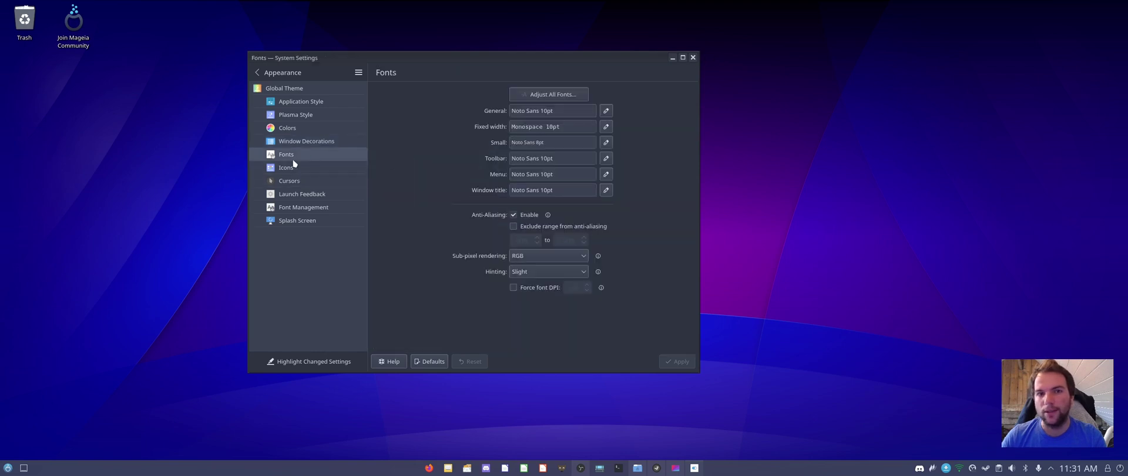
pyautogui.click(288, 168)
pyautogui.click(693, 57)
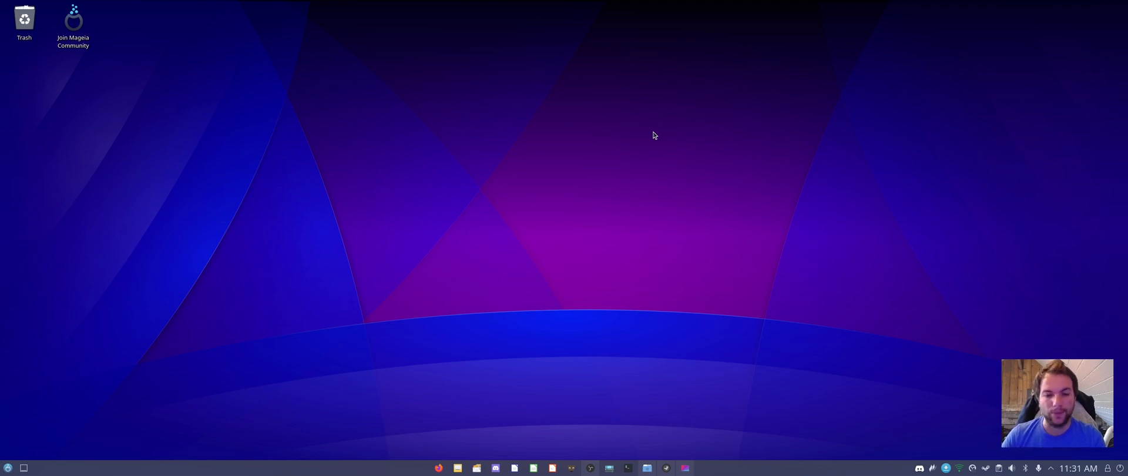
# Launch Firefox, search for mageia, and open the Mageia blog post about the Mageia 9 artwork drop
pyautogui.click(439, 467)
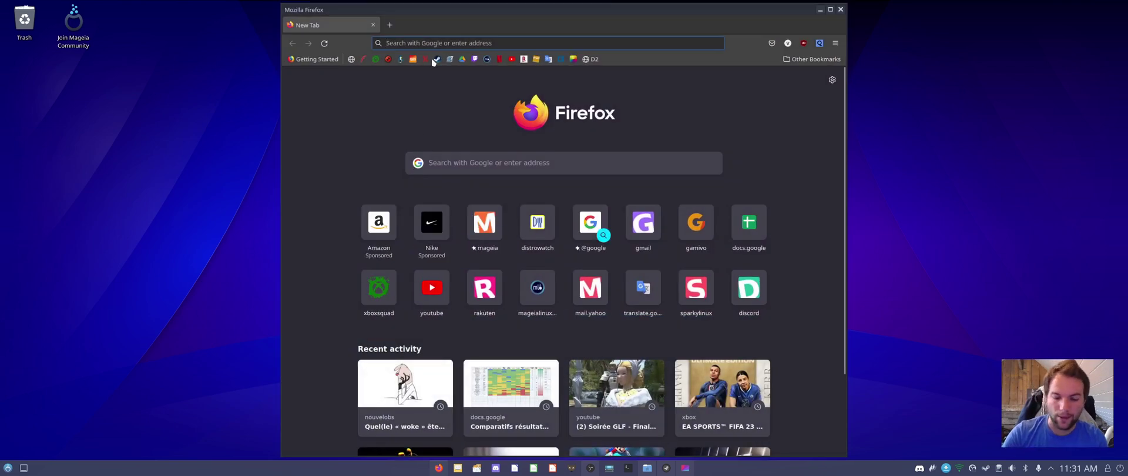
pyautogui.write('mageia')
pyautogui.press('Delete')
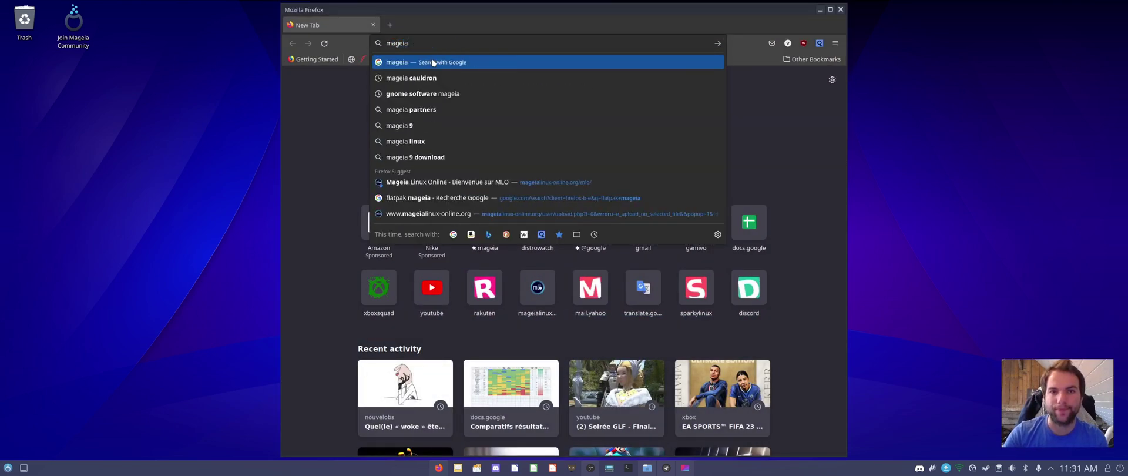
pyautogui.press('Return')
pyautogui.click(404, 150)
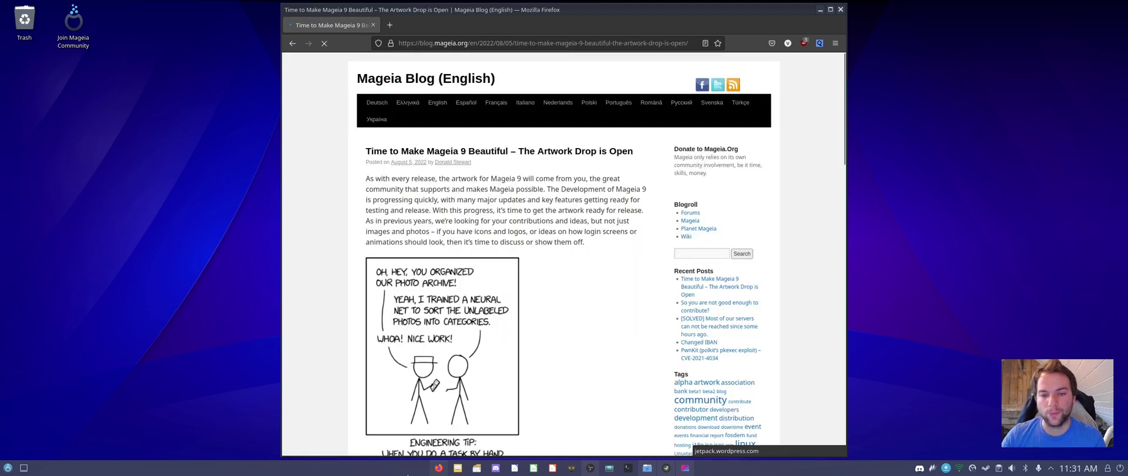
# Read through the artwork contest's rules, prerequisites and final choice in the blog post, and close the browser
pyautogui.scroll(-2, 428, 317)
pyautogui.scroll(-3, 428, 318)
pyautogui.scroll(-5, 548, 352)
pyautogui.scroll(-2, 548, 352)
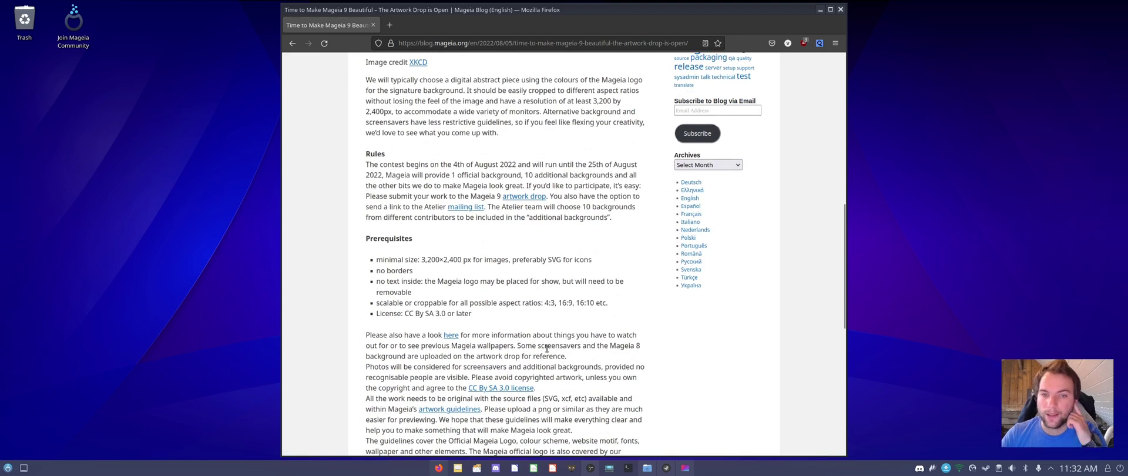
pyautogui.scroll(-6, 547, 348)
pyautogui.scroll(15, 551, 351)
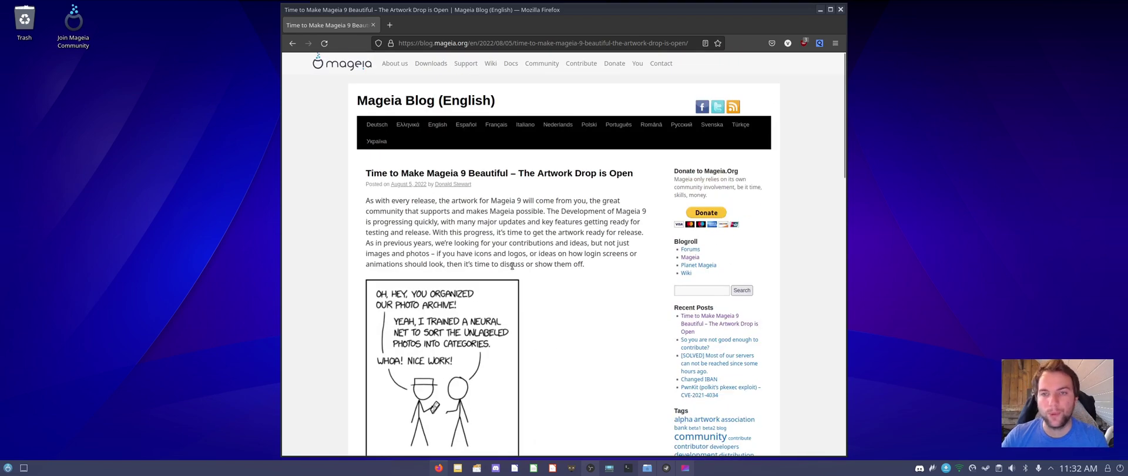
pyautogui.scroll(-12, 511, 267)
pyautogui.scroll(-8, 516, 267)
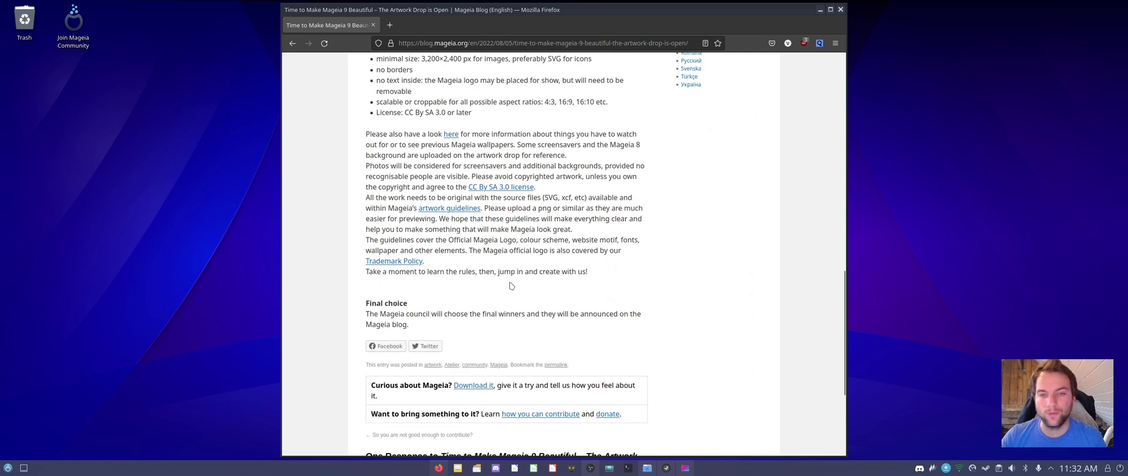
pyautogui.scroll(-7, 509, 287)
pyautogui.scroll(20, 564, 235)
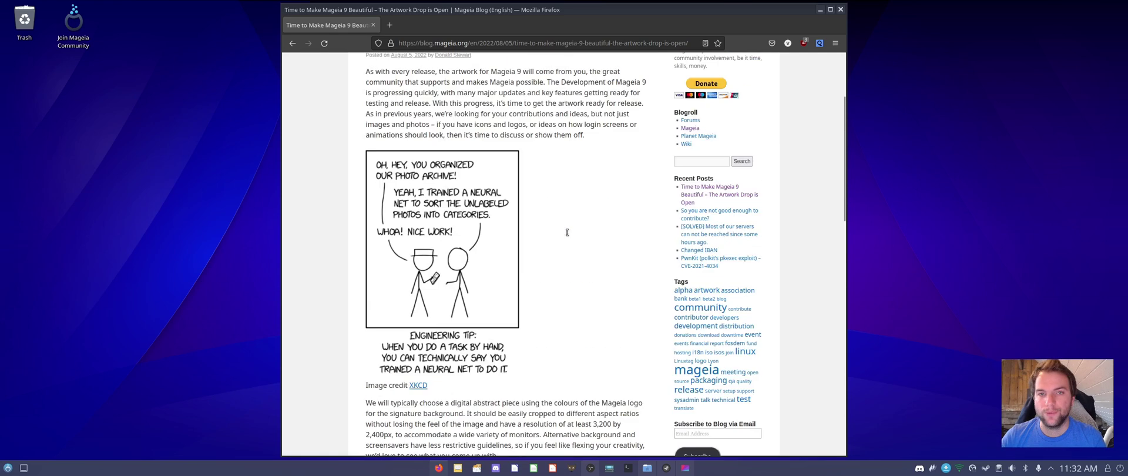
pyautogui.scroll(6, 567, 232)
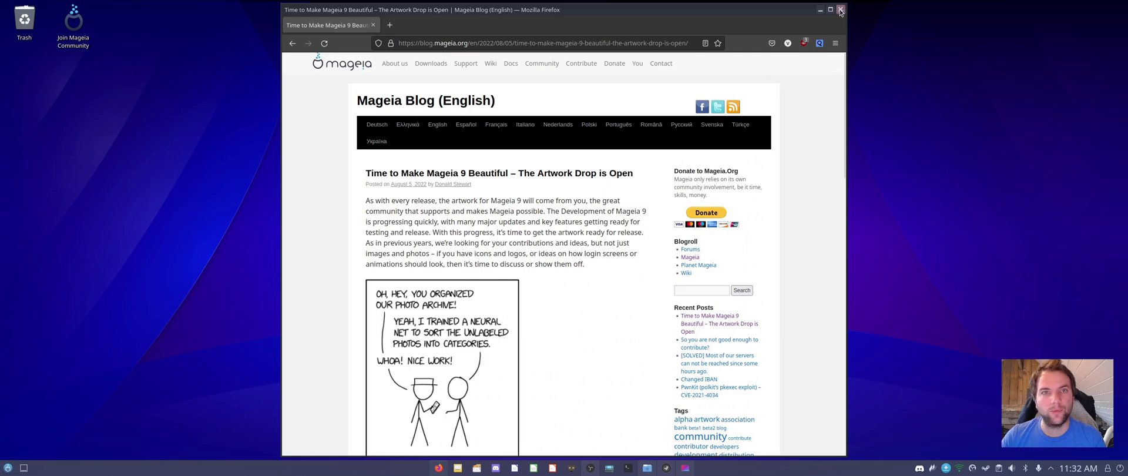
pyautogui.click(841, 10)
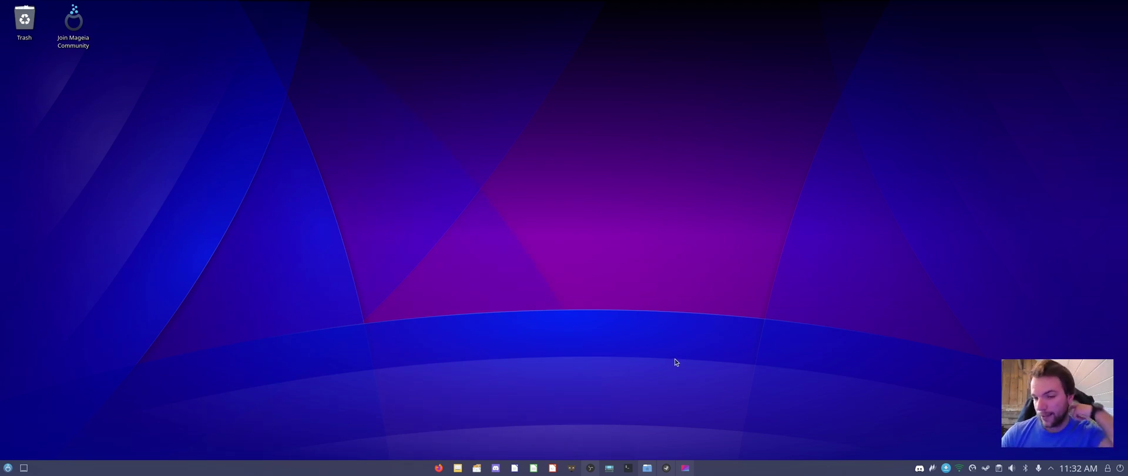
# Examine the Cyberpunk FSR Linux and Windows benchmark chart in the already open Gwenview window and close the image viewer
pyautogui.click(682, 467)
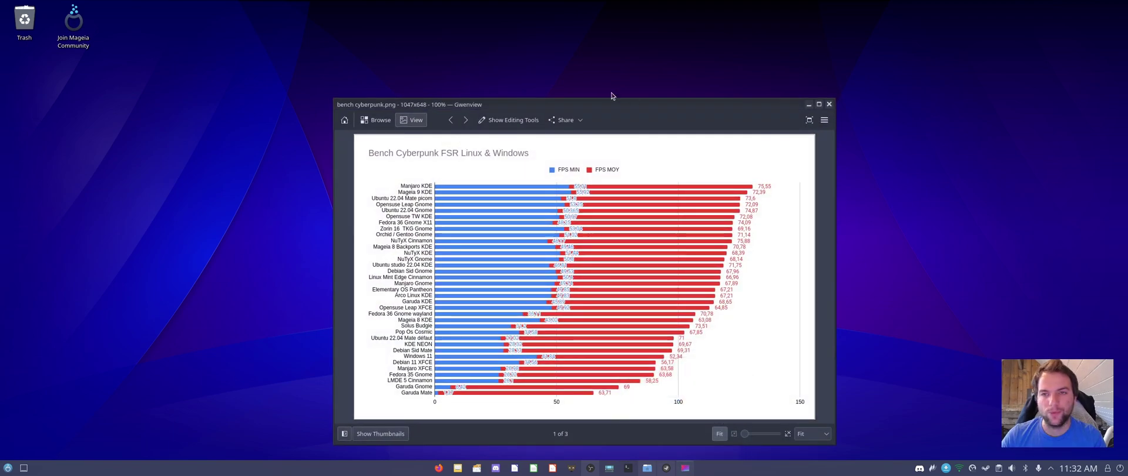
pyautogui.moveTo(609, 108); pyautogui.dragTo(509, 47)
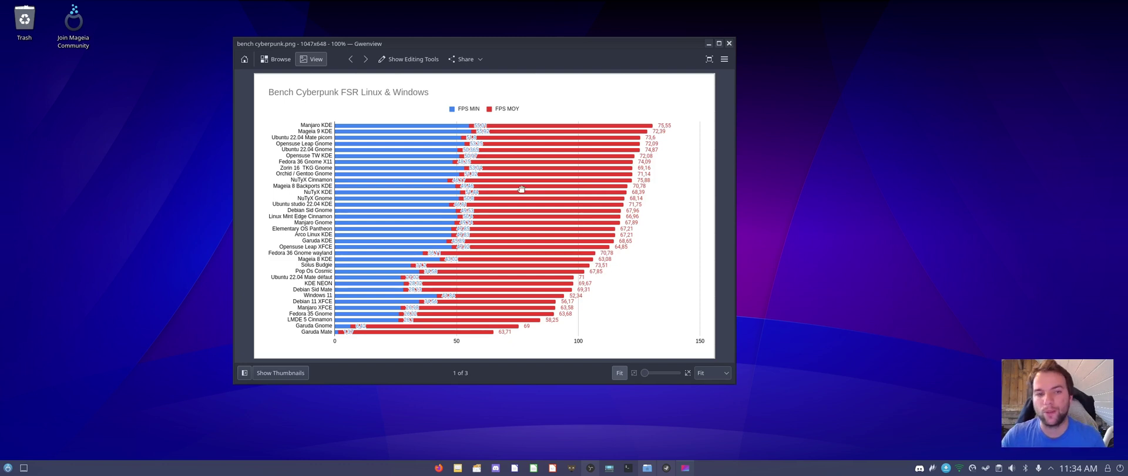
pyautogui.click(728, 43)
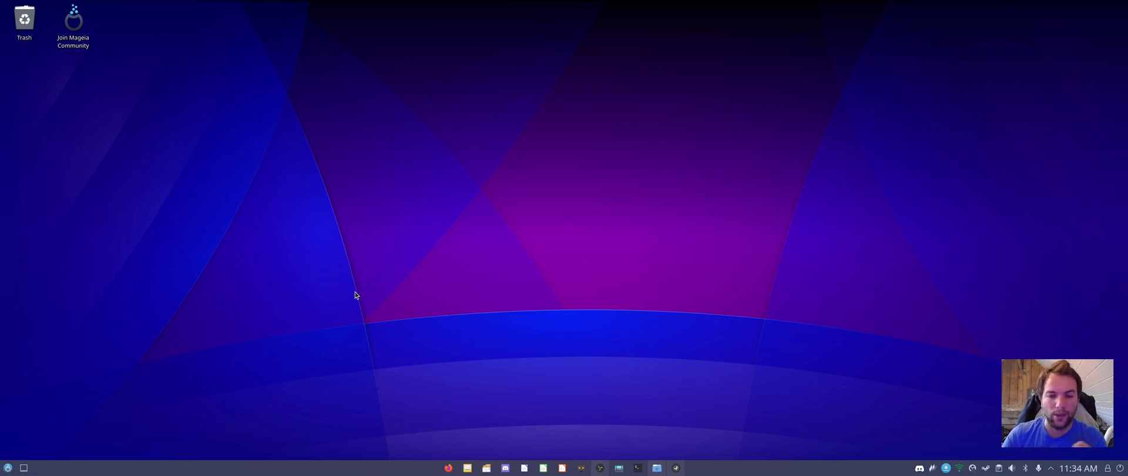
# Launch Mageia Control Center and authenticate with the root password
pyautogui.click(3, 470)
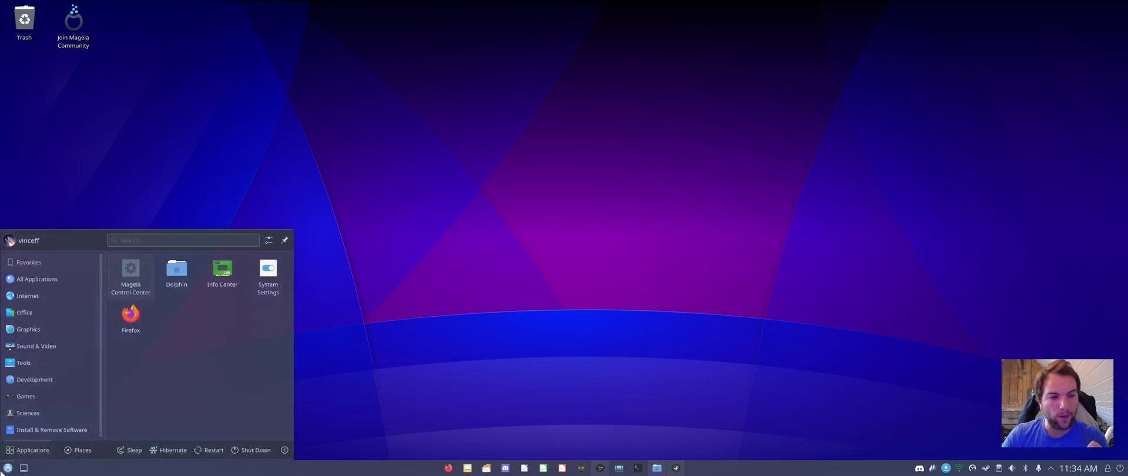
pyautogui.click(127, 288)
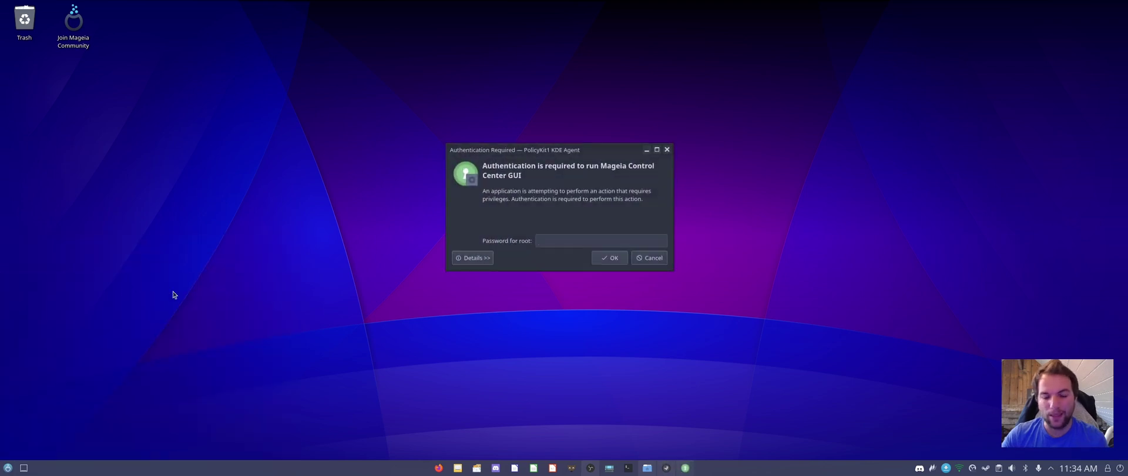
pyautogui.write('*********')
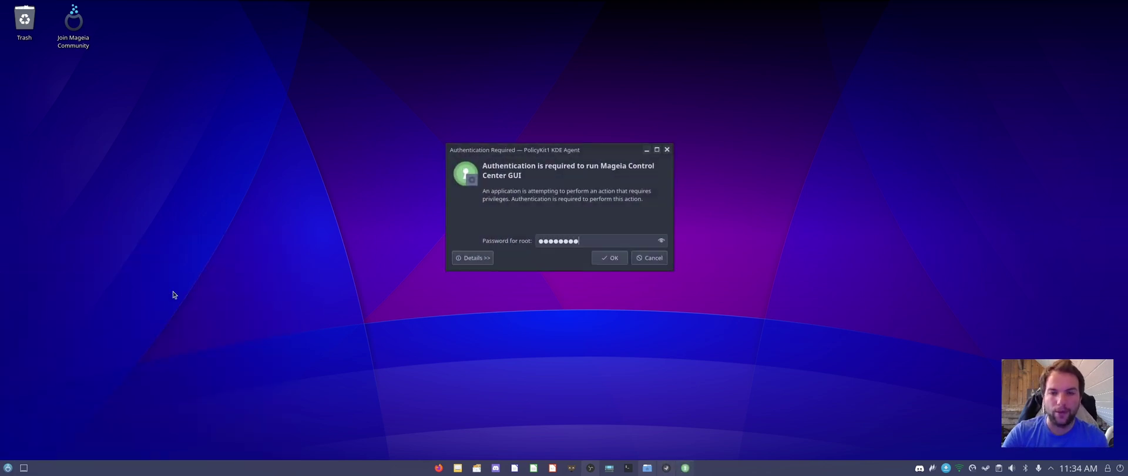
pyautogui.press('Return')
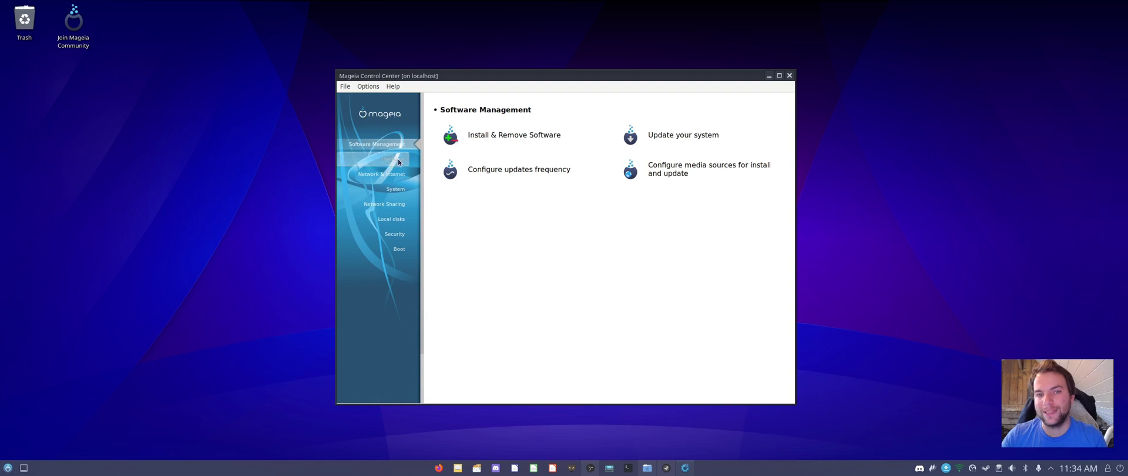
# Browse the Hardware, Network & Internet and System categories, and return to Software Management
pyautogui.click(399, 160)
pyautogui.click(392, 176)
pyautogui.click(395, 188)
pyautogui.click(390, 145)
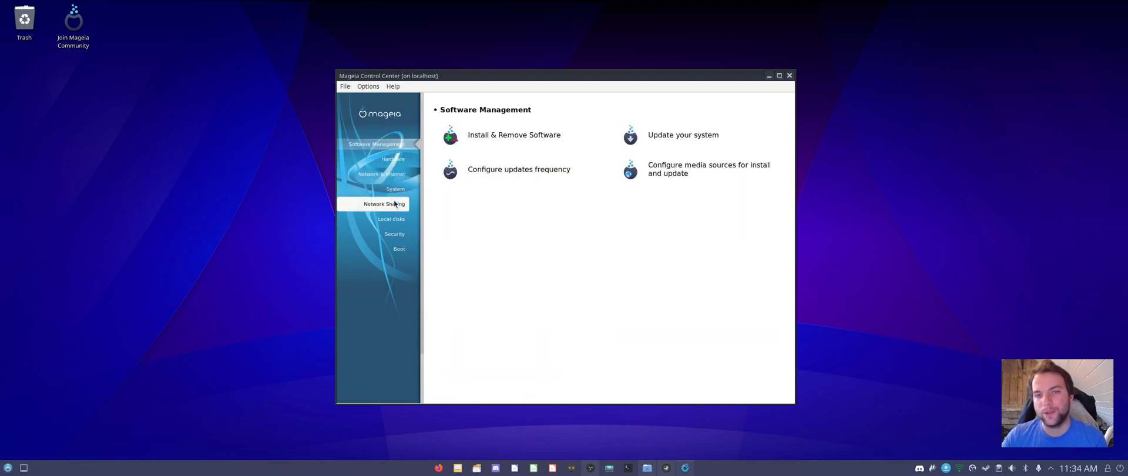
# View the Boot, Security, Local disks and System tools, and go back through Network & Internet and Hardware to Software Management
pyautogui.click(398, 249)
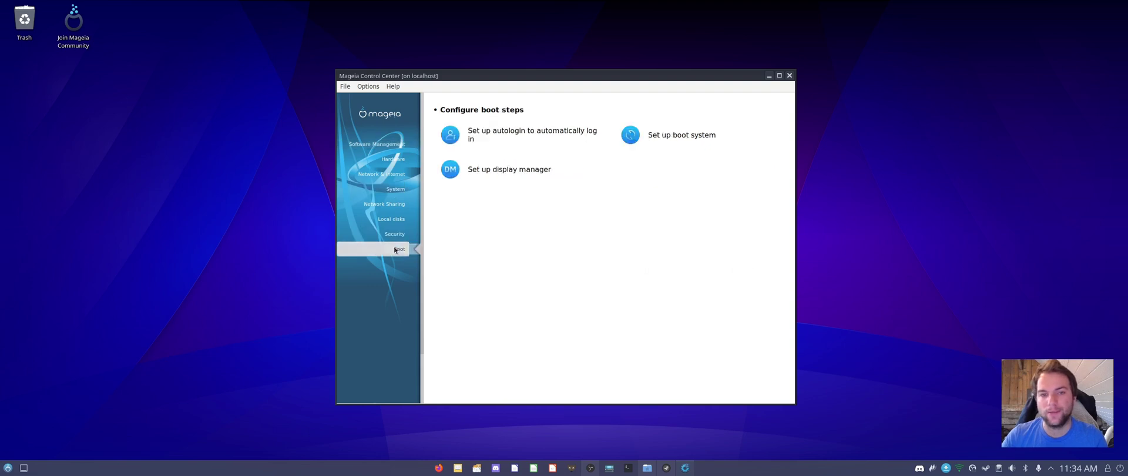
pyautogui.click(396, 235)
pyautogui.click(393, 220)
pyautogui.click(397, 189)
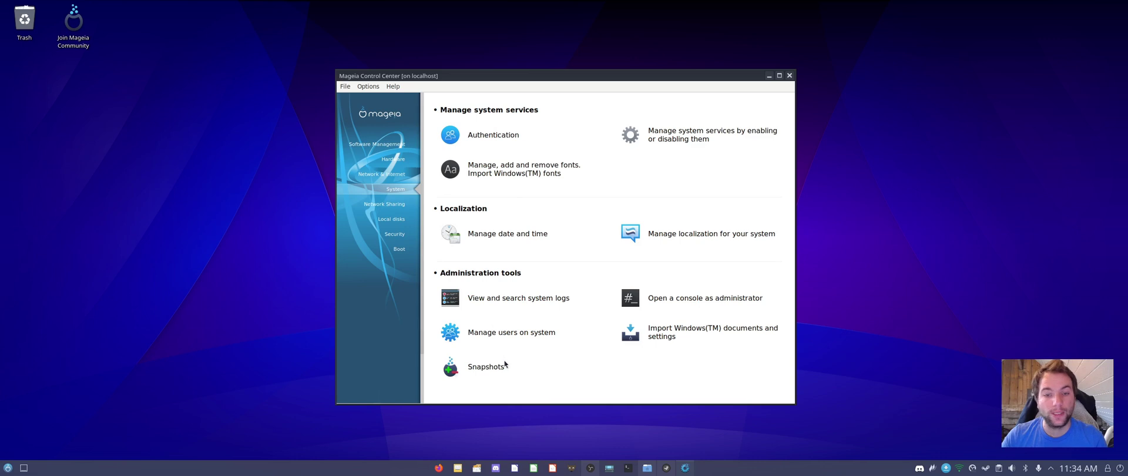
pyautogui.click(385, 174)
pyautogui.click(395, 160)
pyautogui.click(400, 146)
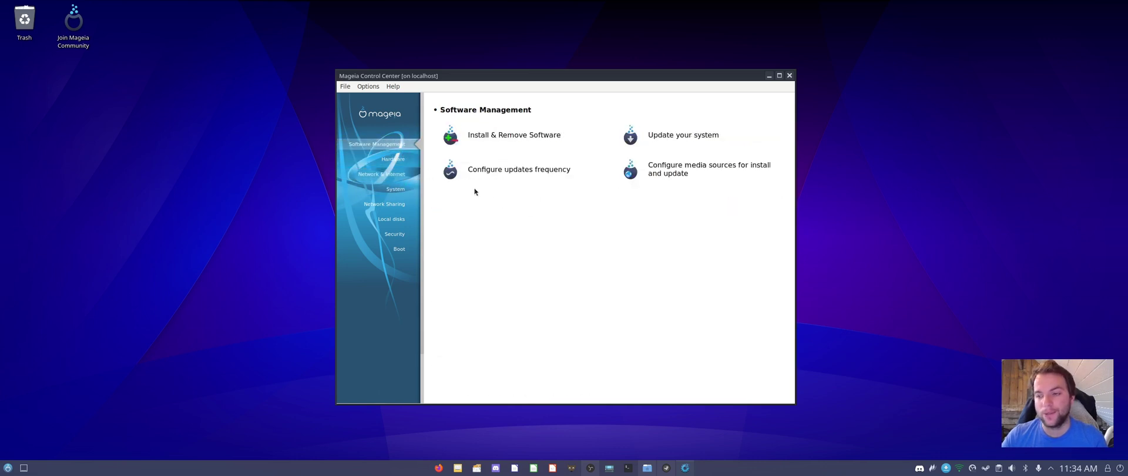
# Check the Local disks and Network Sharing categories, return to Software Management, and close Mageia Control Center
pyautogui.click(390, 219)
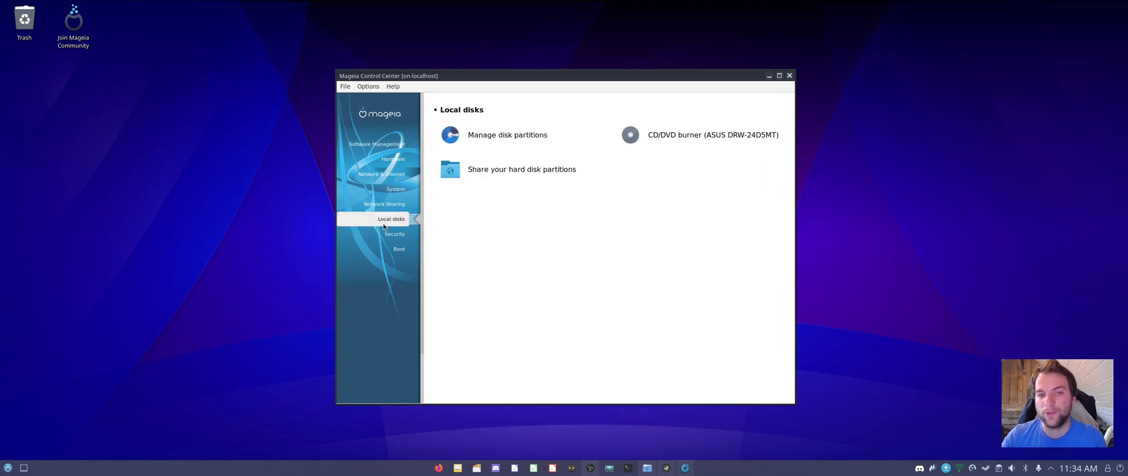
pyautogui.click(387, 205)
pyautogui.click(388, 144)
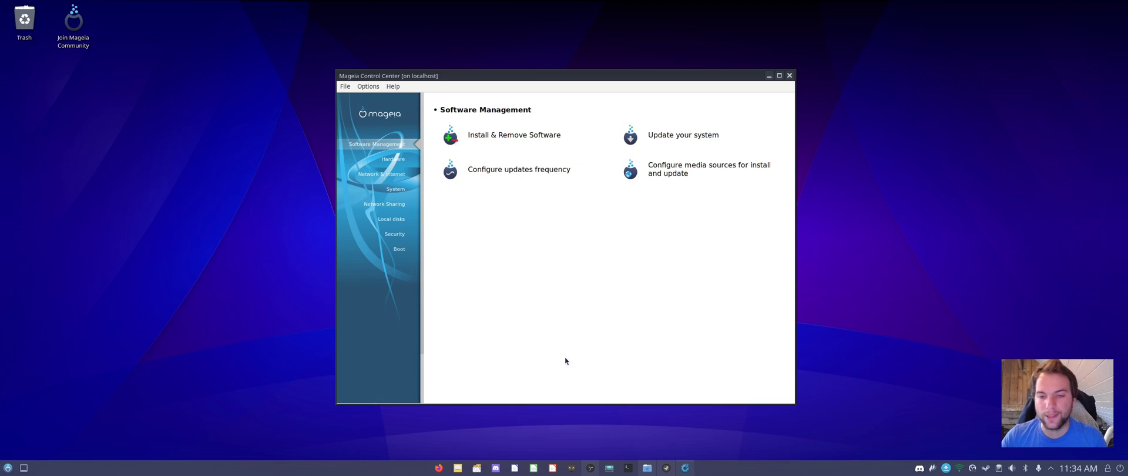
pyautogui.click(789, 75)
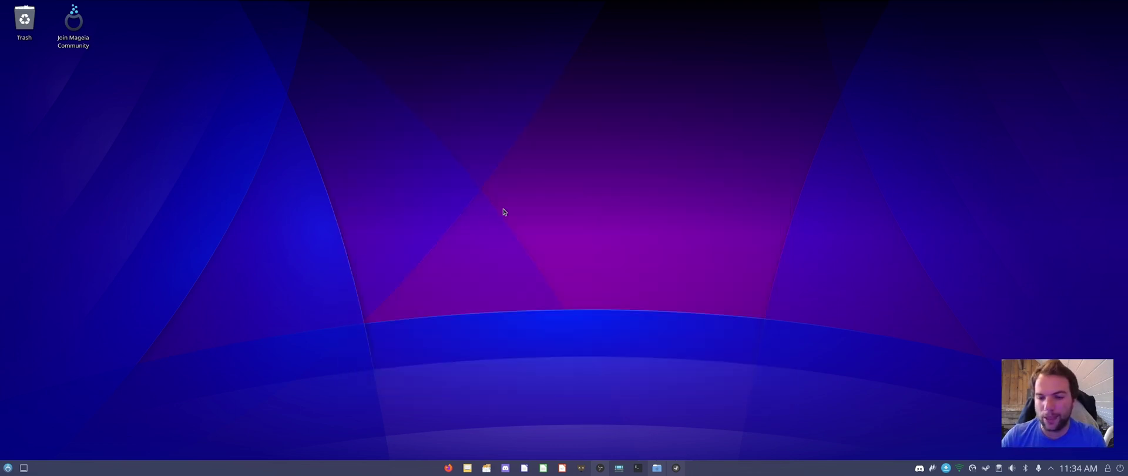